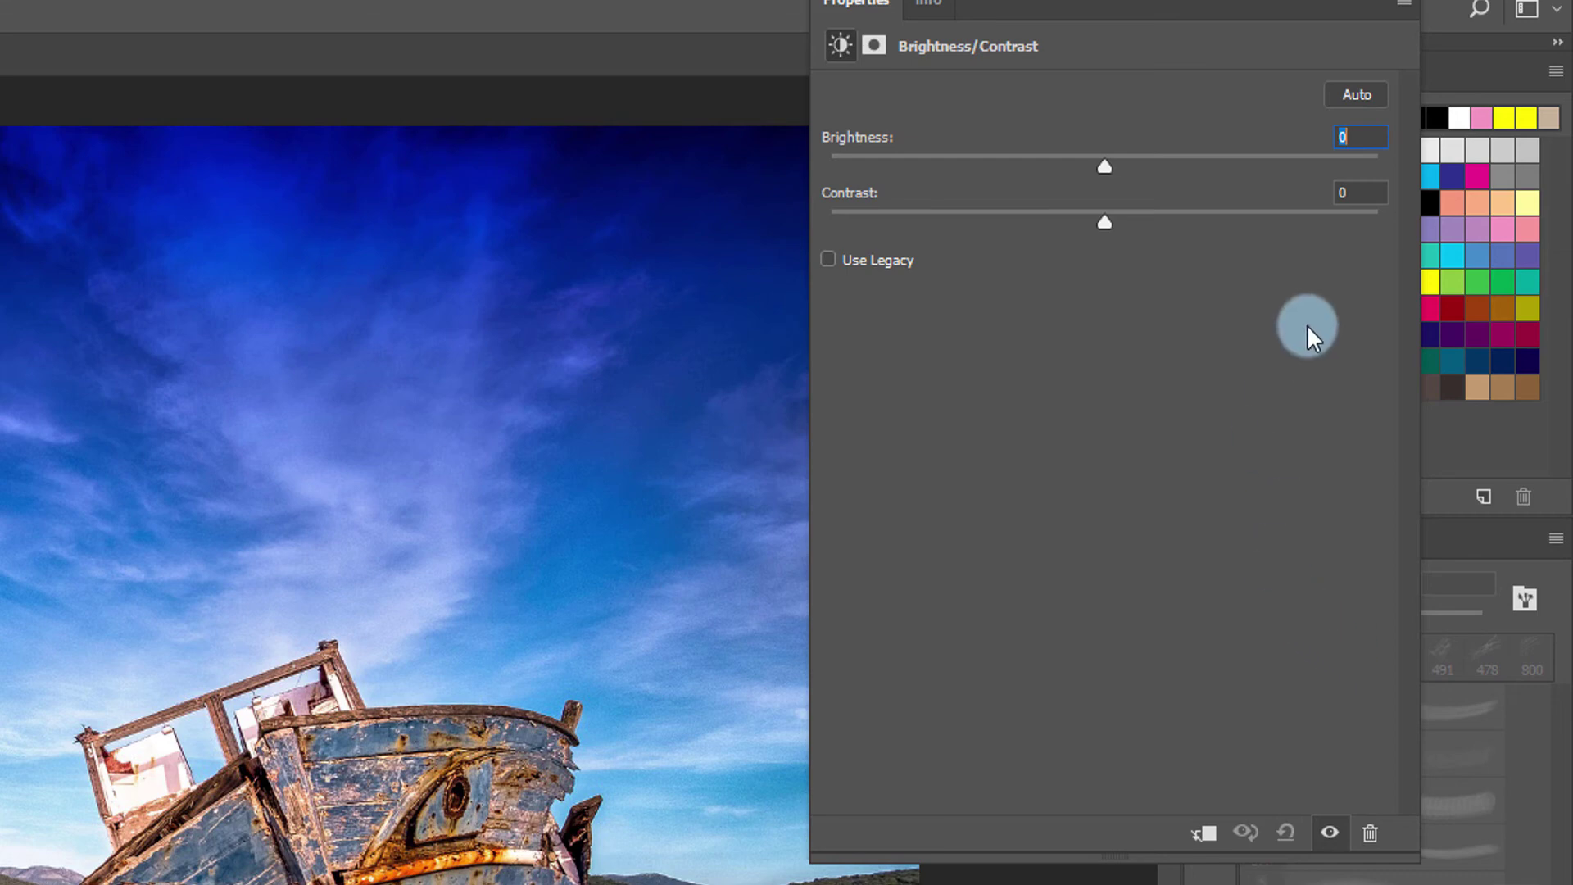
Set the Brightness/Contrast adjustment to brightness 11 and contrast 7
{"action": "left_click_drag", "start_coordinate": [1105, 168], "coordinate": [1114, 172]}
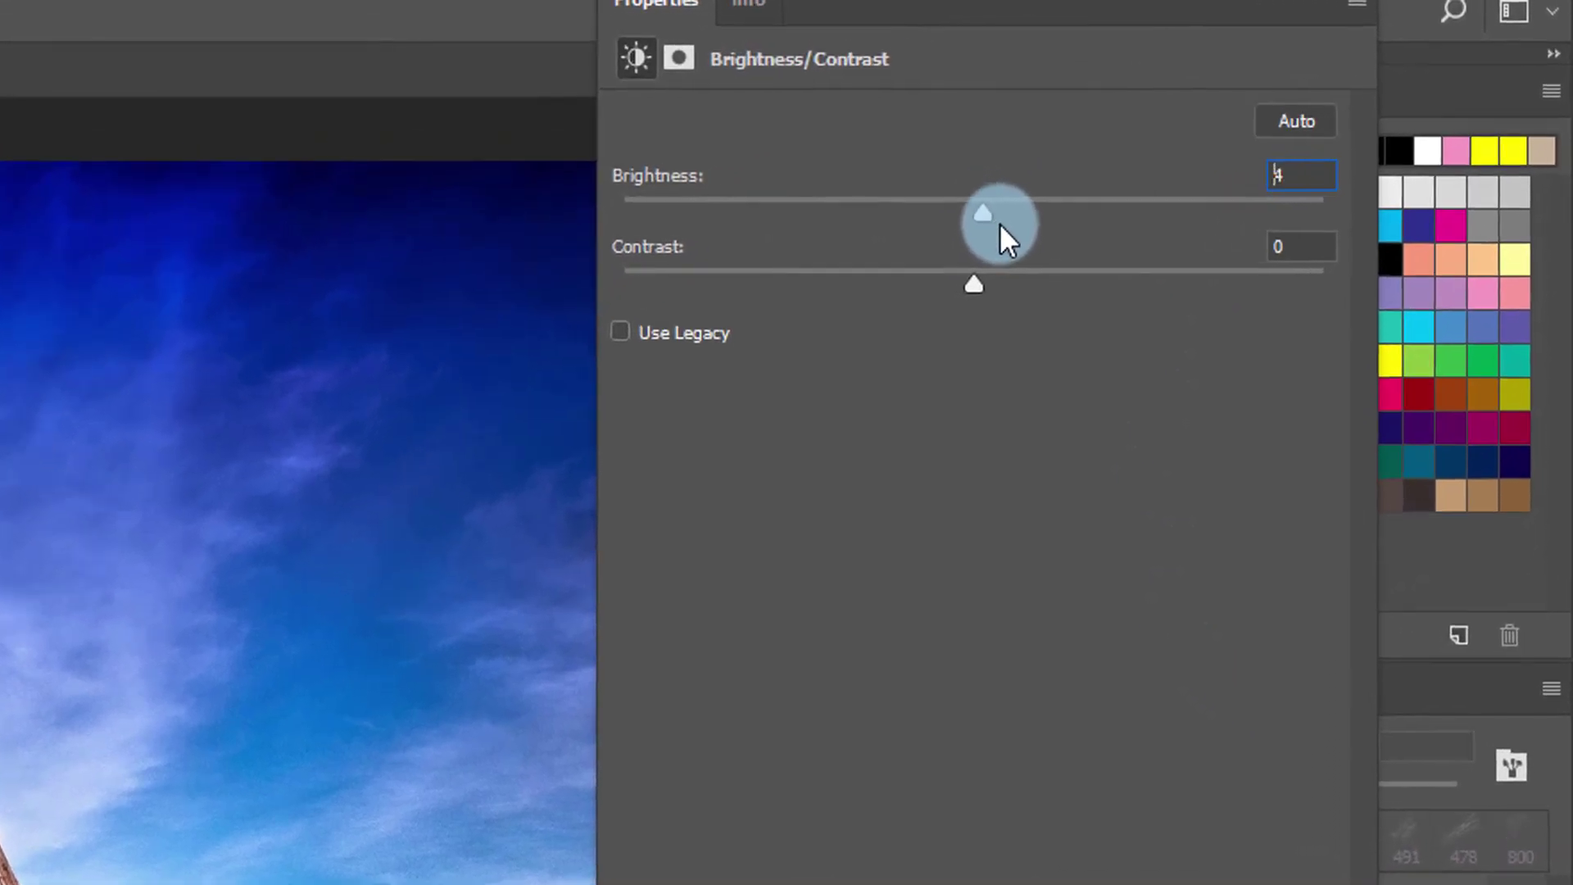
{"action": "mouse_move", "coordinate": [999, 223]}
{"action": "left_mouse_down"}
{"action": "mouse_move", "coordinate": [1019, 229]}
{"action": "mouse_move", "coordinate": [1000, 231]}
{"action": "left_mouse_up"}
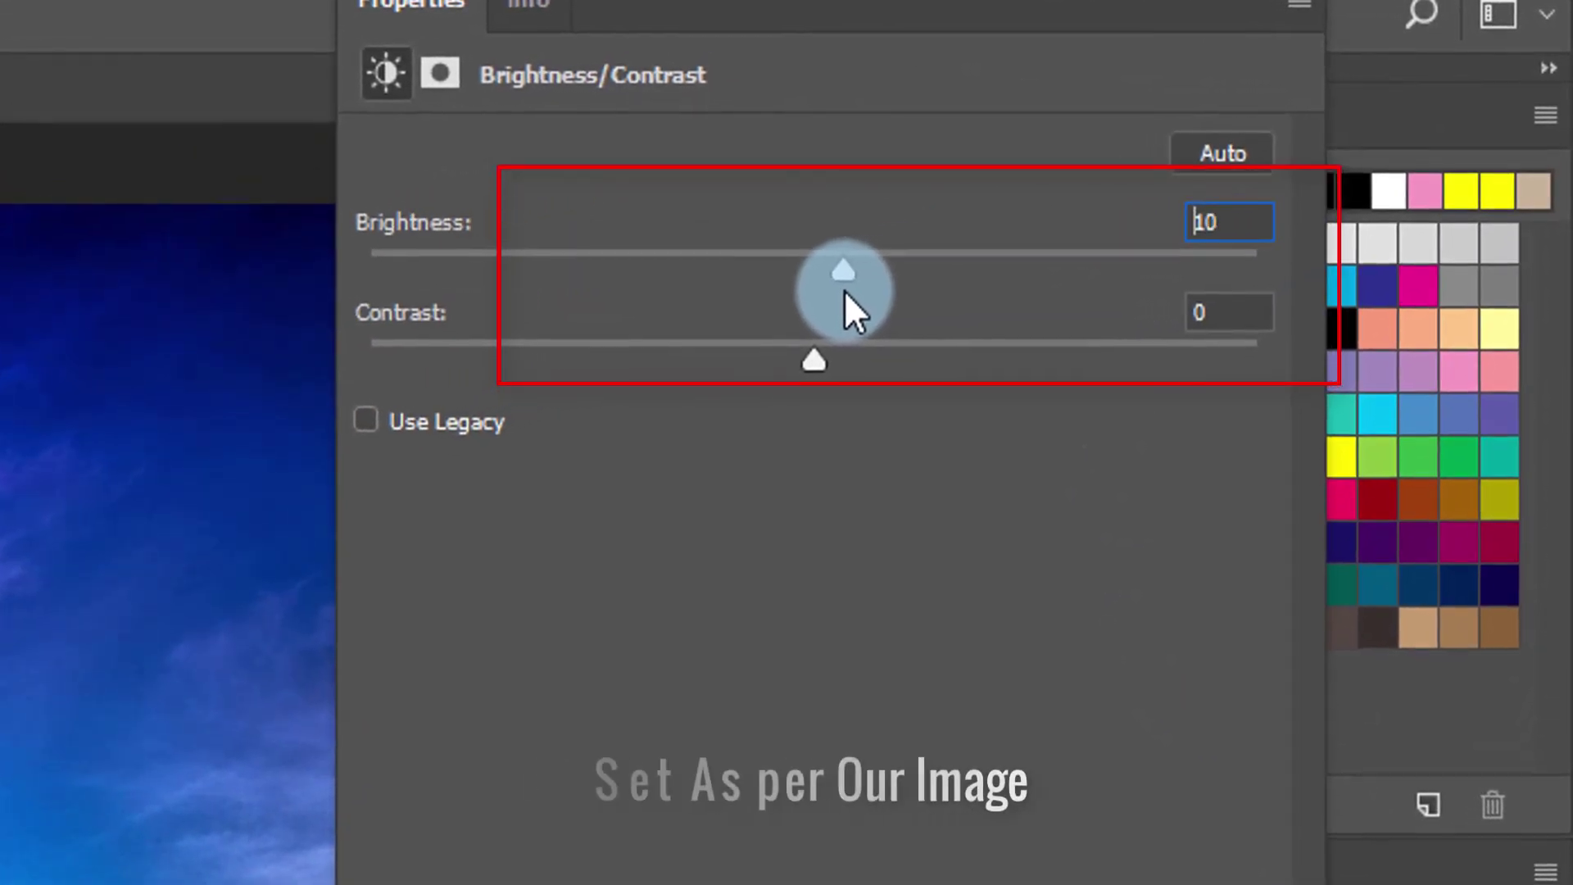
{"action": "left_click_drag", "start_coordinate": [846, 292], "coordinate": [847, 293]}
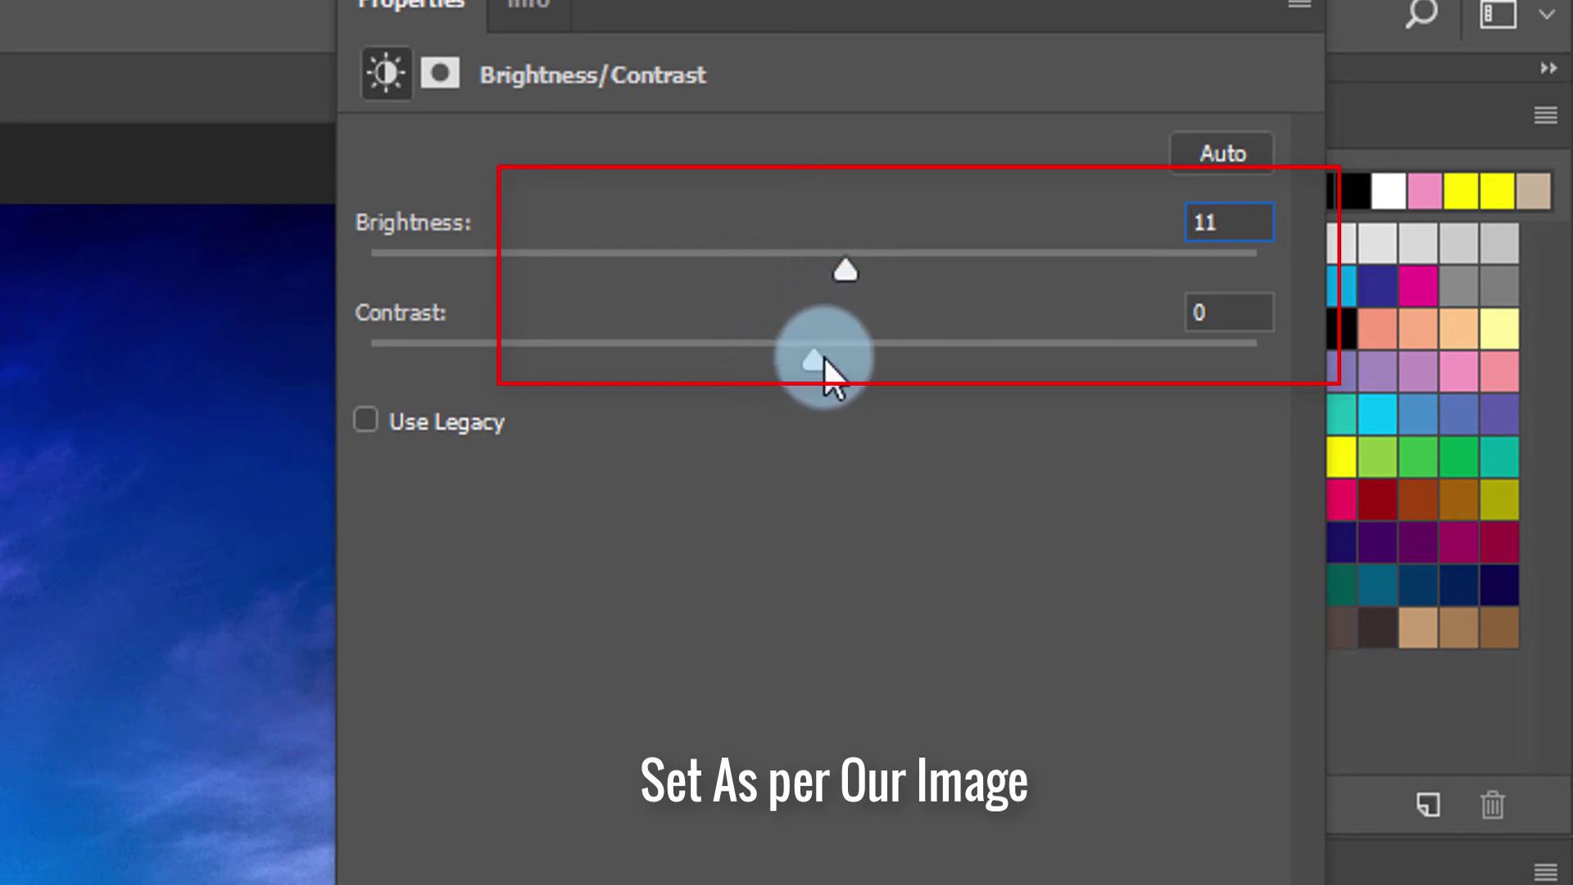
{"action": "left_click_drag", "start_coordinate": [823, 357], "coordinate": [842, 361]}
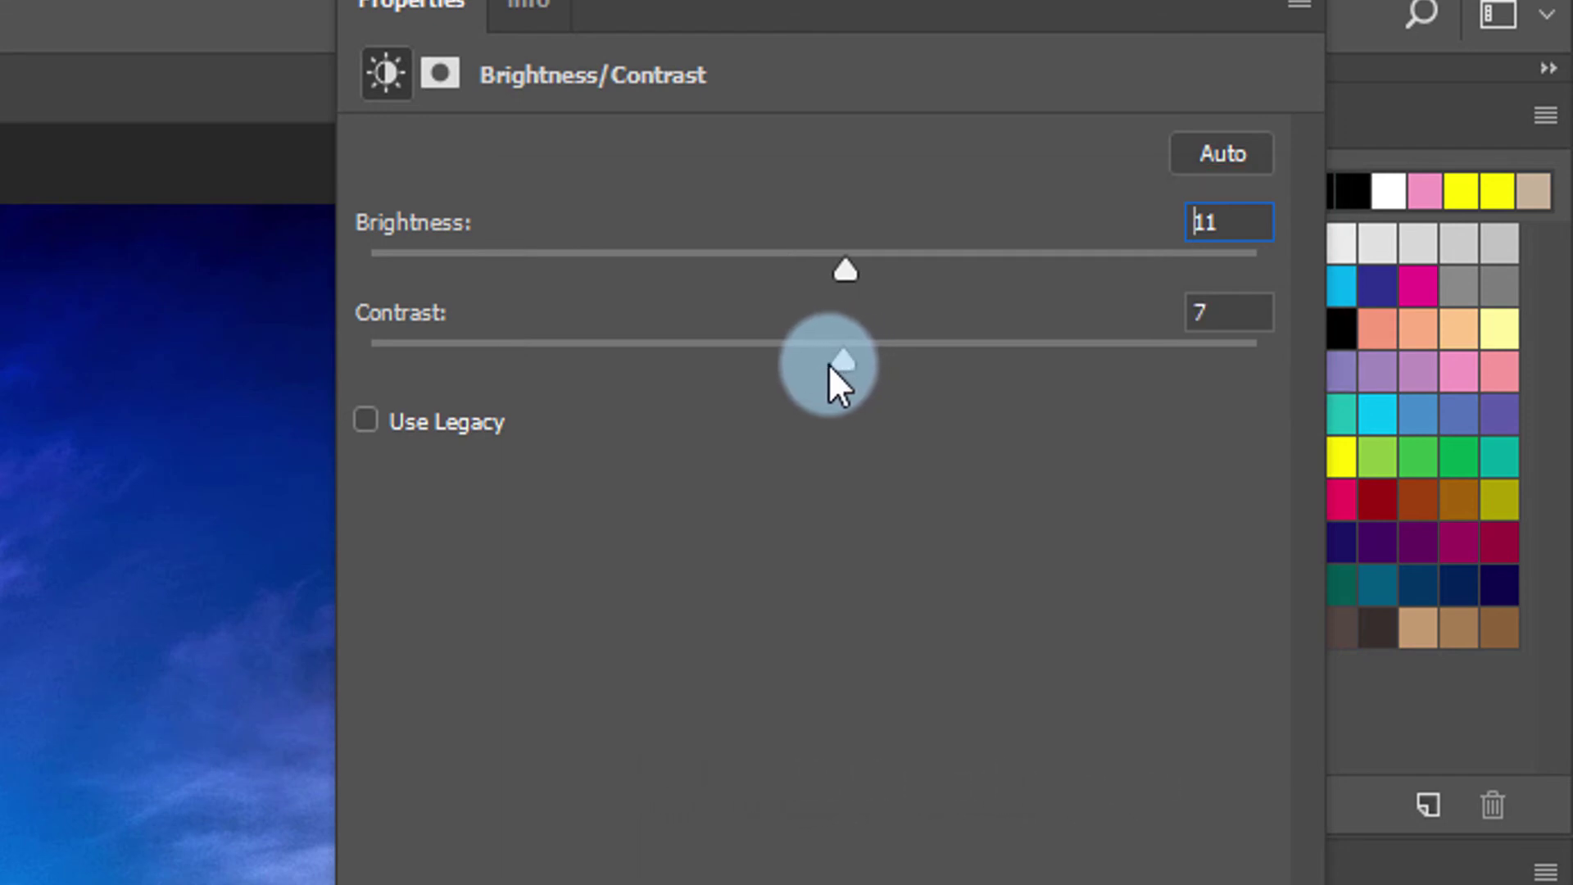
{"action": "left_click_drag", "start_coordinate": [1239, 224], "coordinate": [1157, 240]}
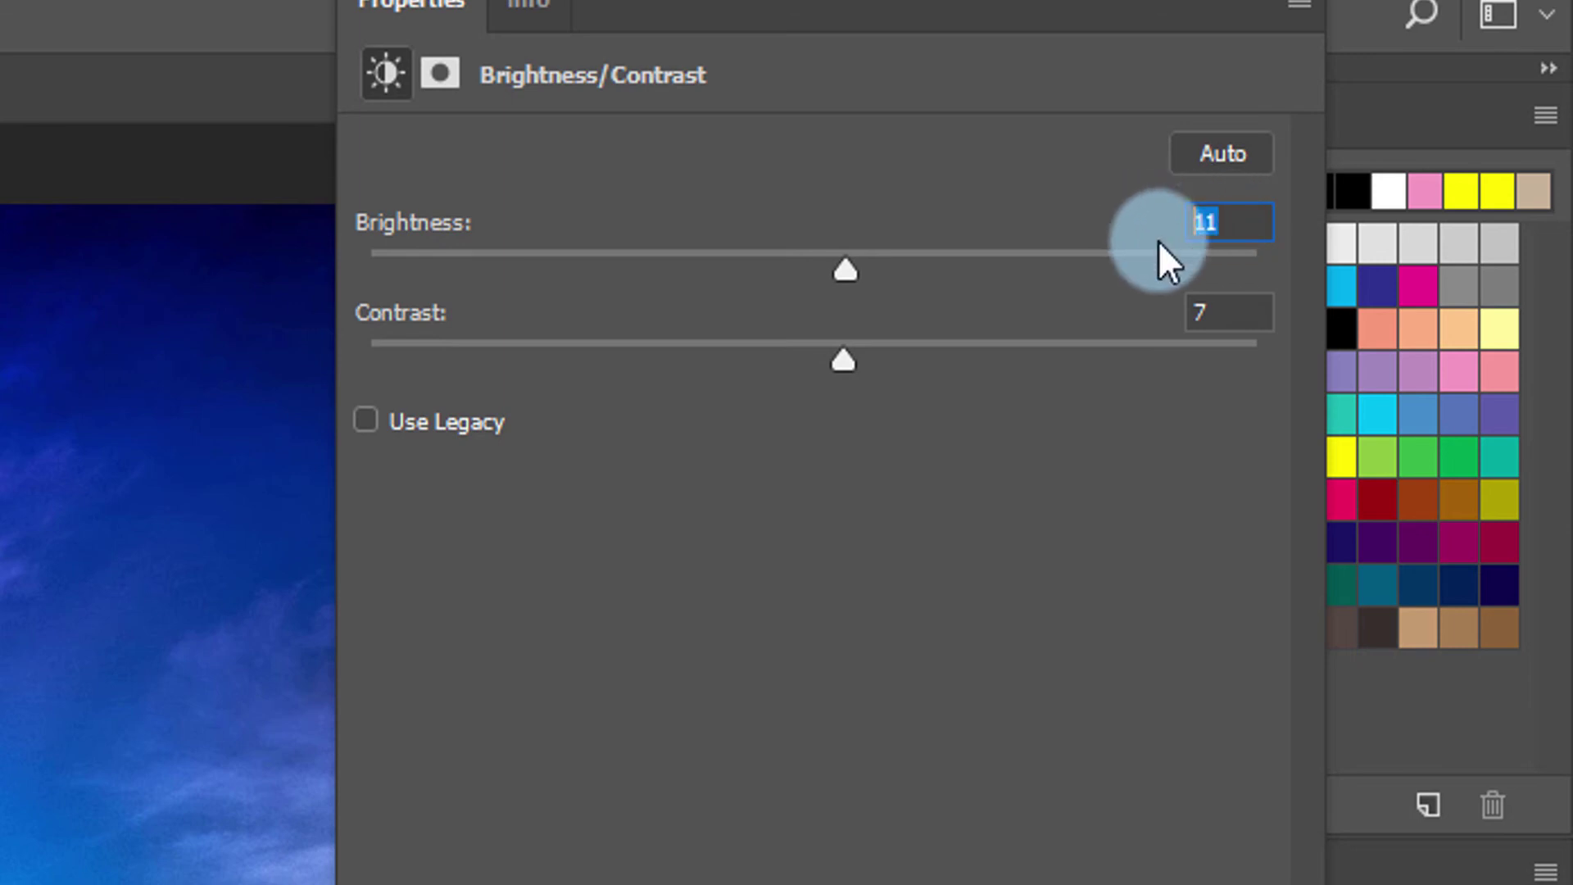
{"action": "left_click_drag", "start_coordinate": [1246, 316], "coordinate": [1144, 297]}
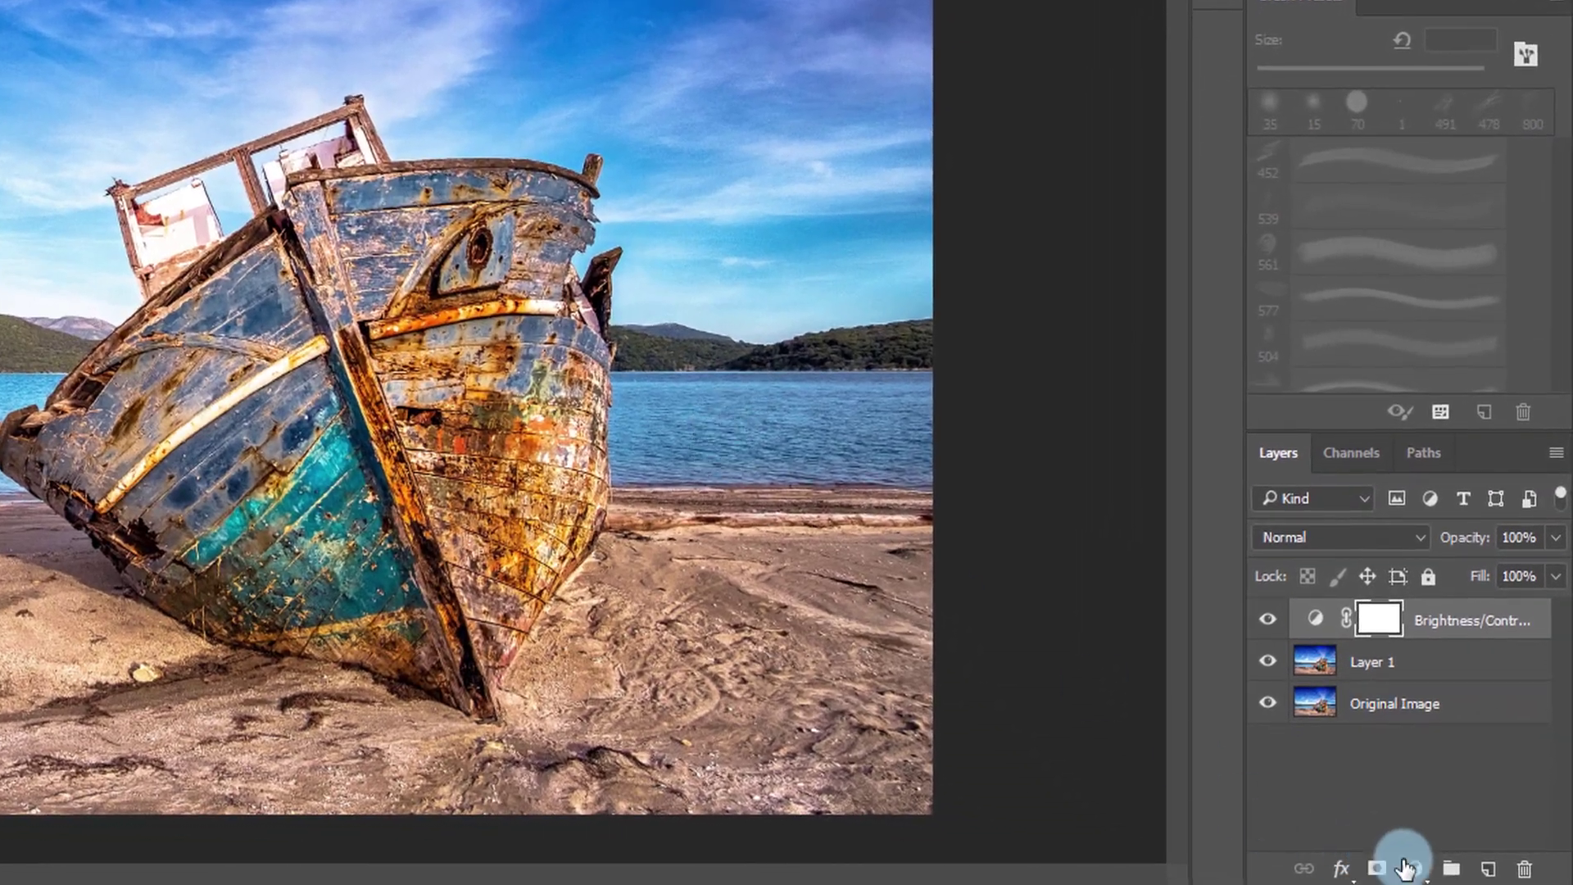
Add a Color Balance adjustment layer with midtones at Cyan-Red -29, Magenta-Green 0 and Yellow-Blue 0, and collapse its settings
{"action": "left_click", "coordinate": [1406, 866]}
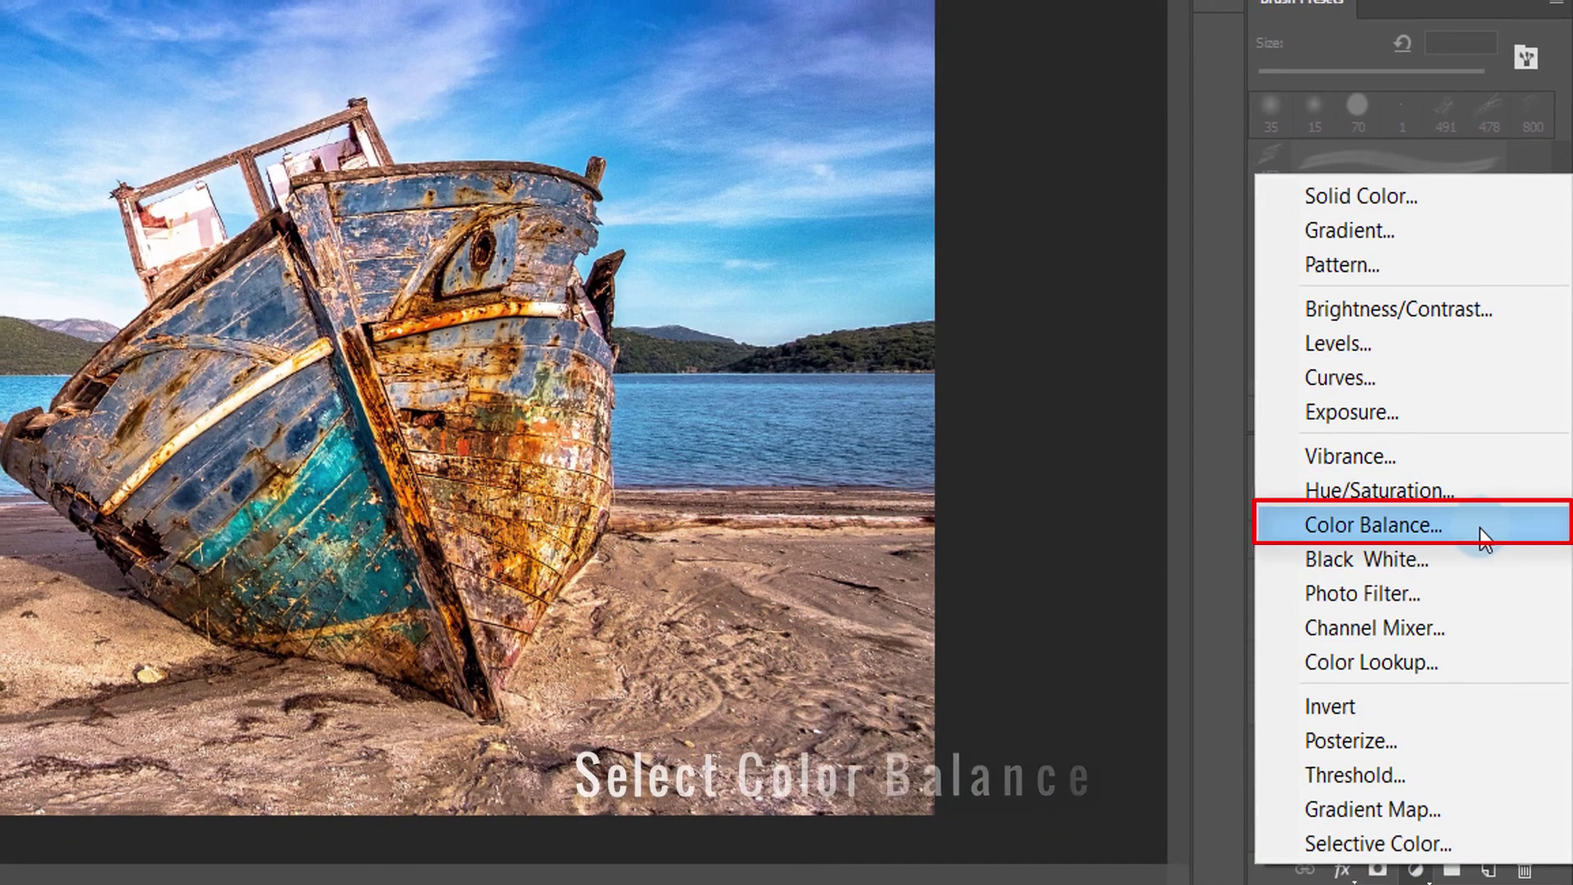
{"action": "left_click", "coordinate": [1485, 541]}
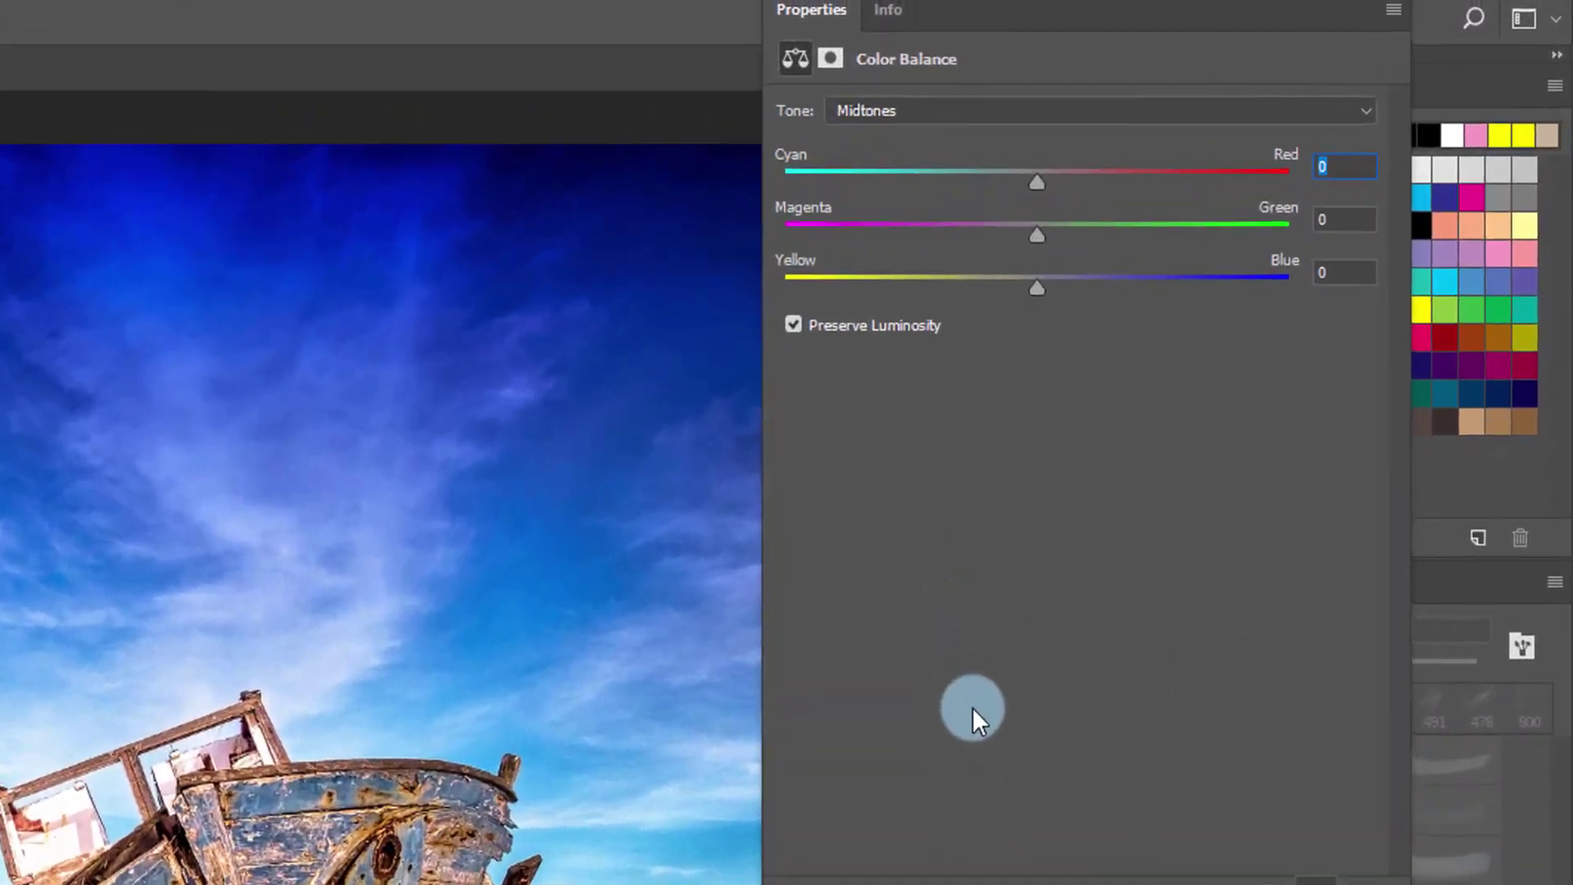
{"action": "left_click", "coordinate": [980, 116]}
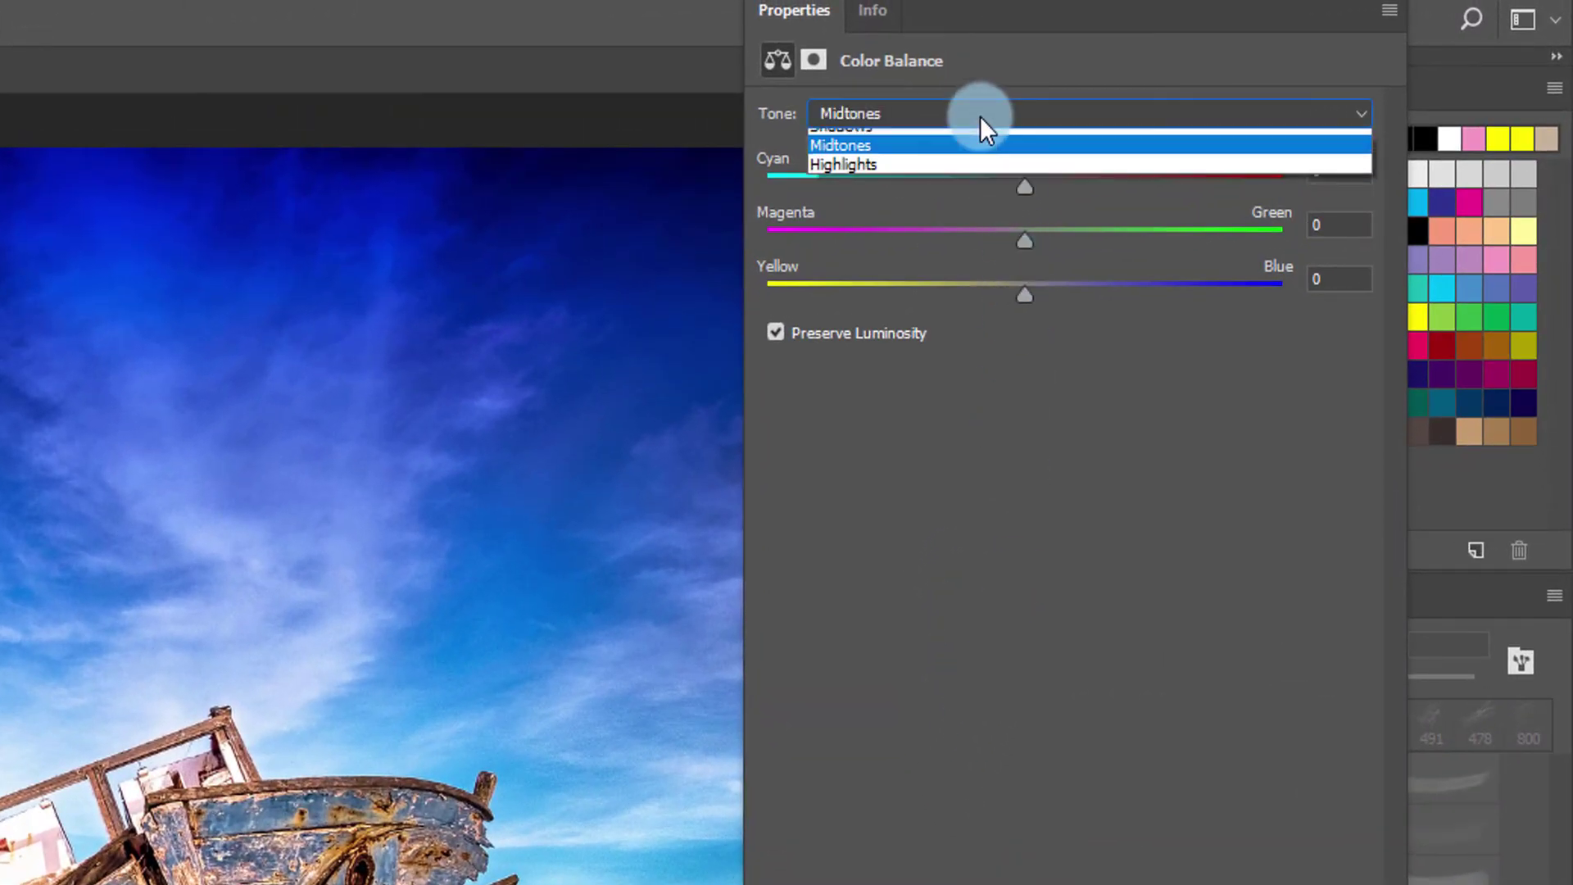
{"action": "left_click", "coordinate": [967, 154]}
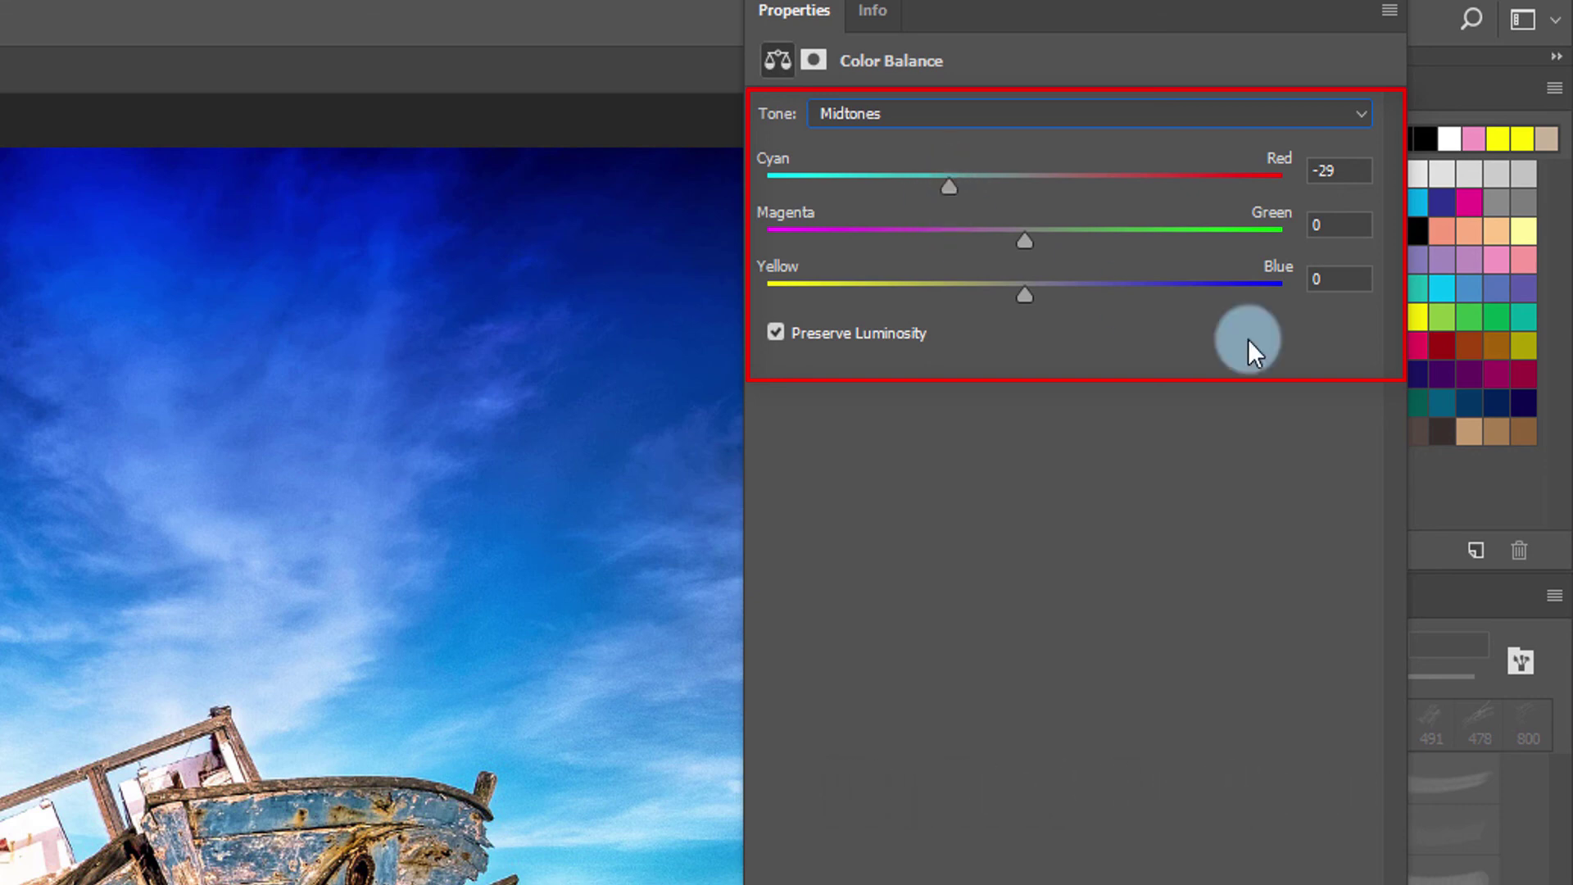
{"action": "double_click", "coordinate": [1328, 228]}
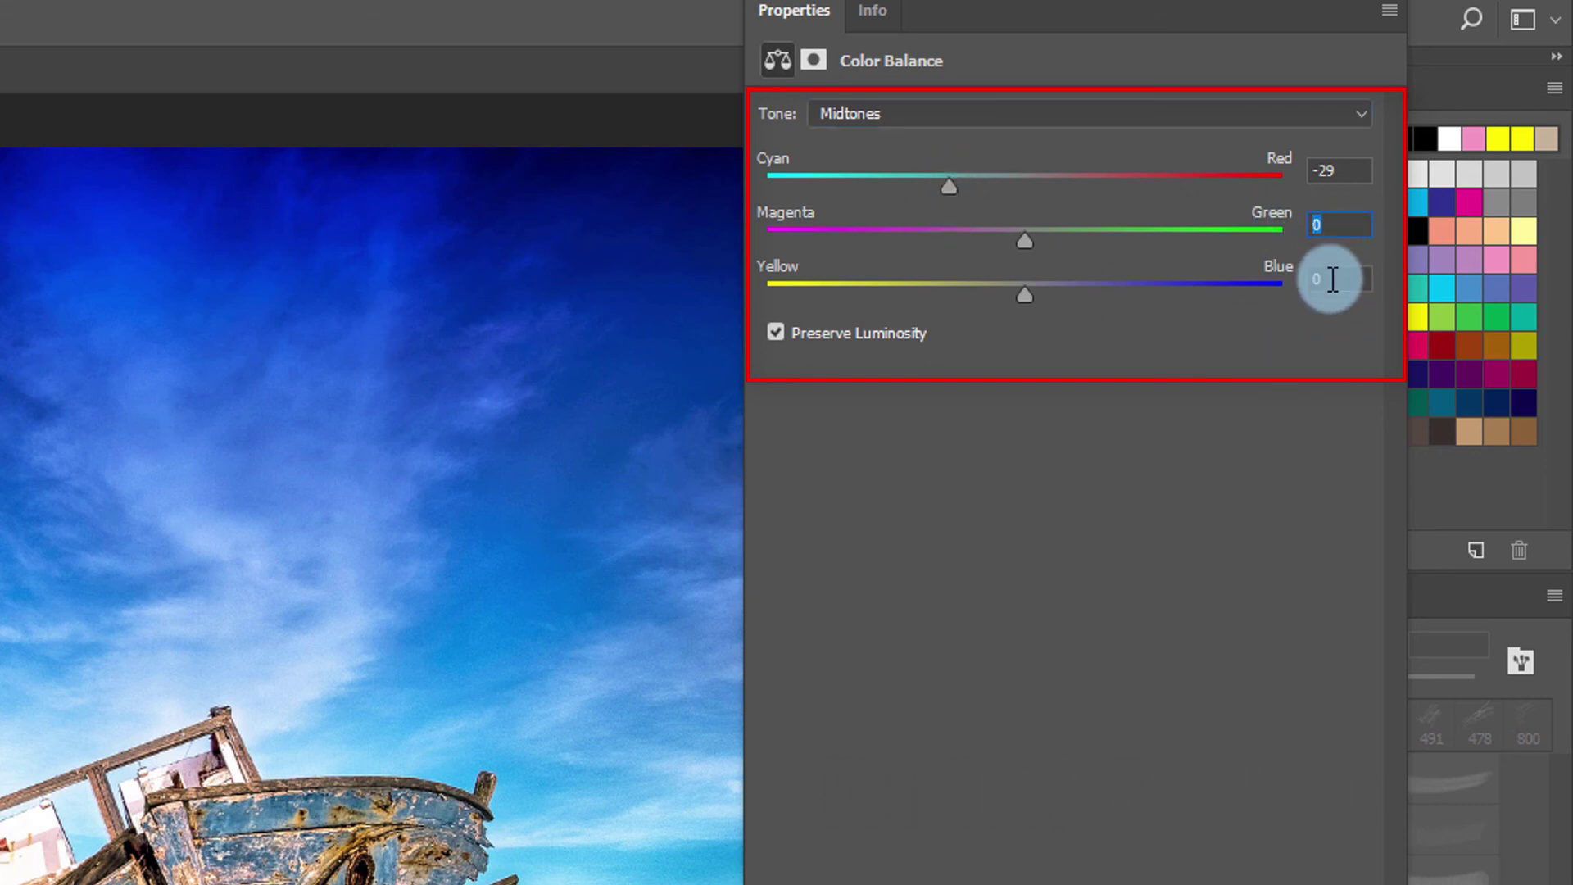
{"action": "double_click", "coordinate": [1333, 279]}
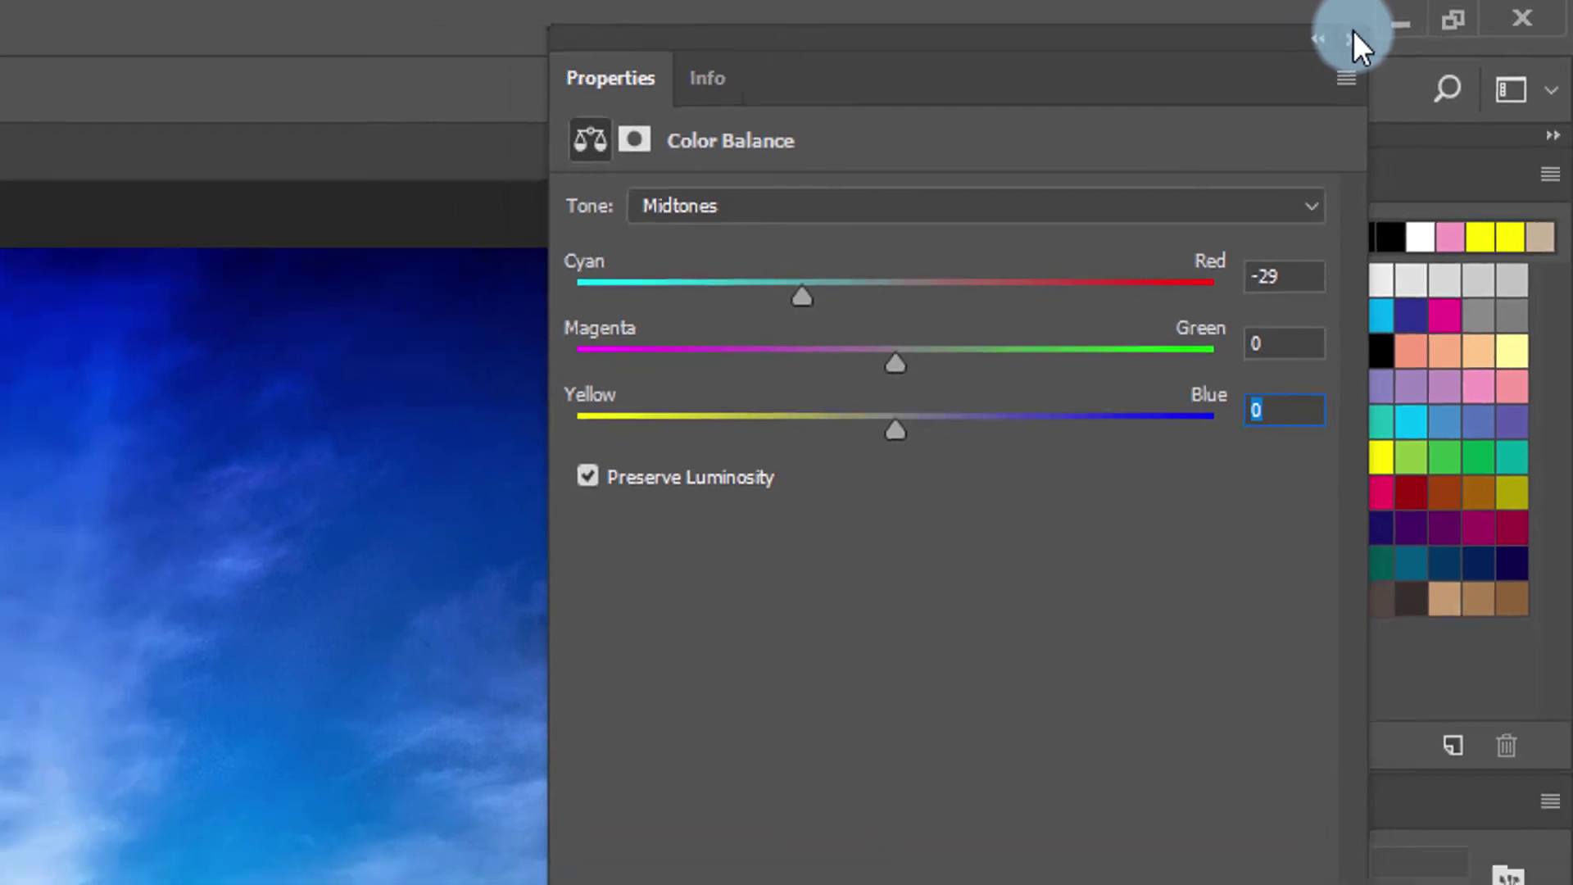
{"action": "left_click", "coordinate": [1323, 37]}
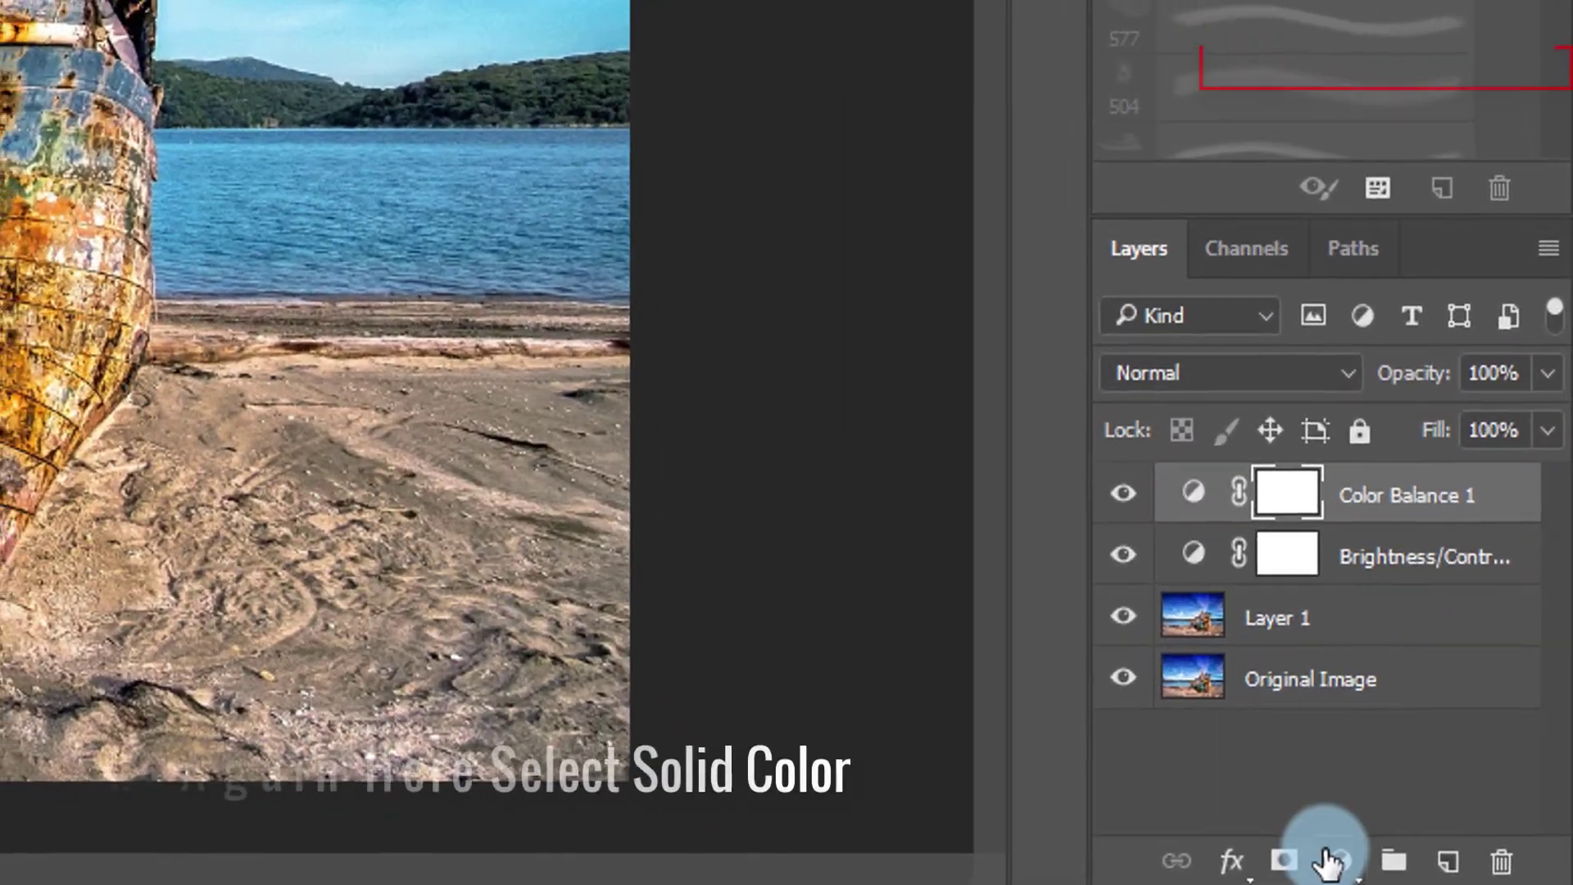
Add a Solid Color fill layer with color 00b8e6 and set its blend mode to Soft Light
{"action": "left_click", "coordinate": [1327, 860]}
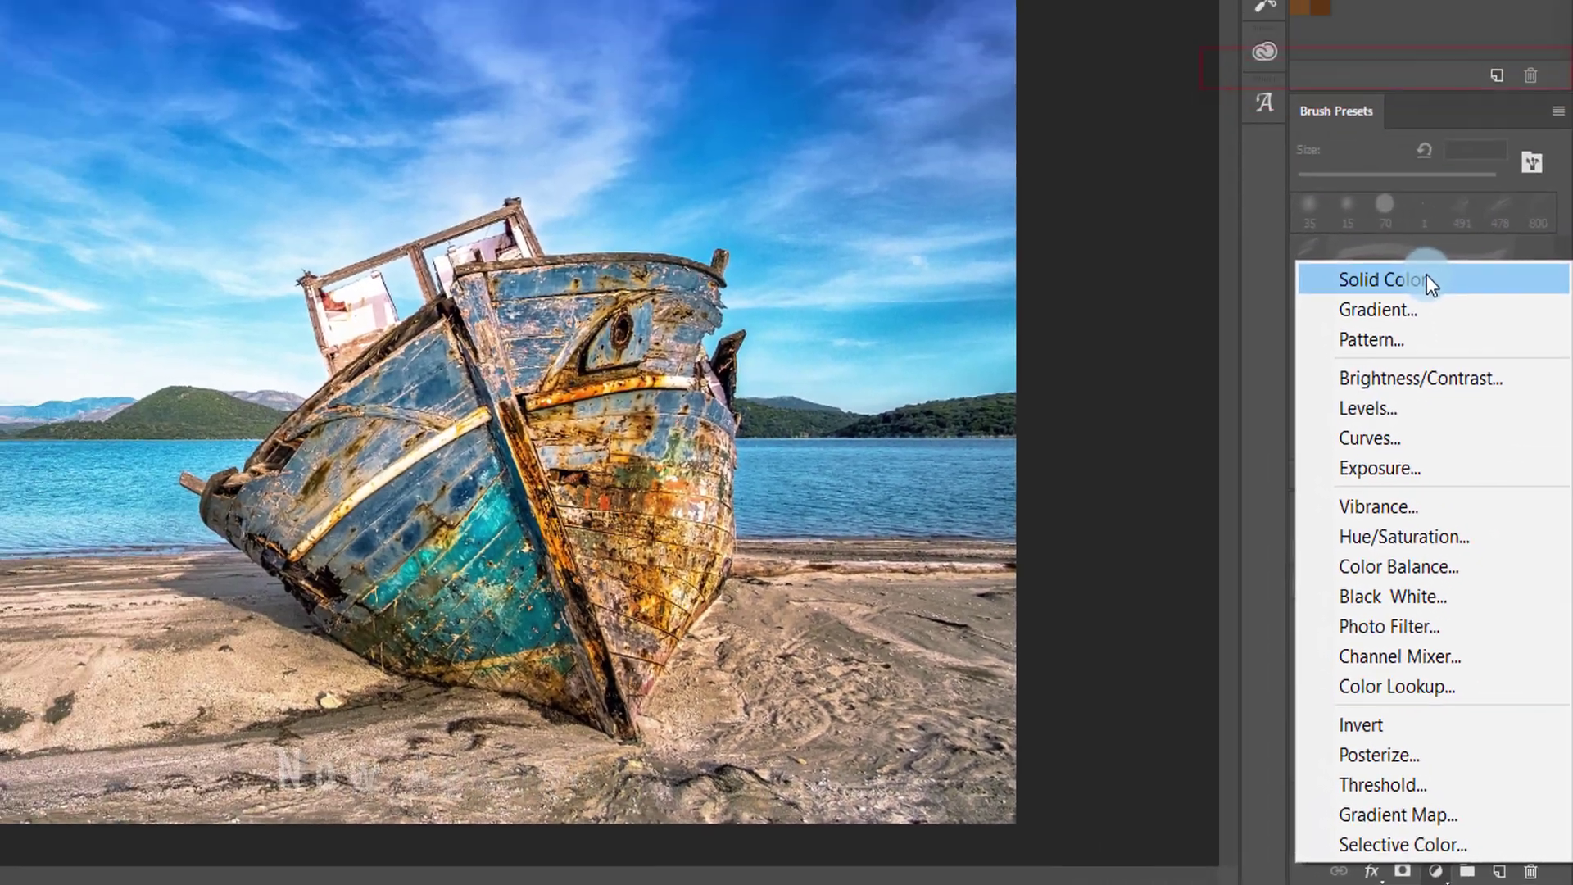
{"action": "left_click", "coordinate": [1429, 275]}
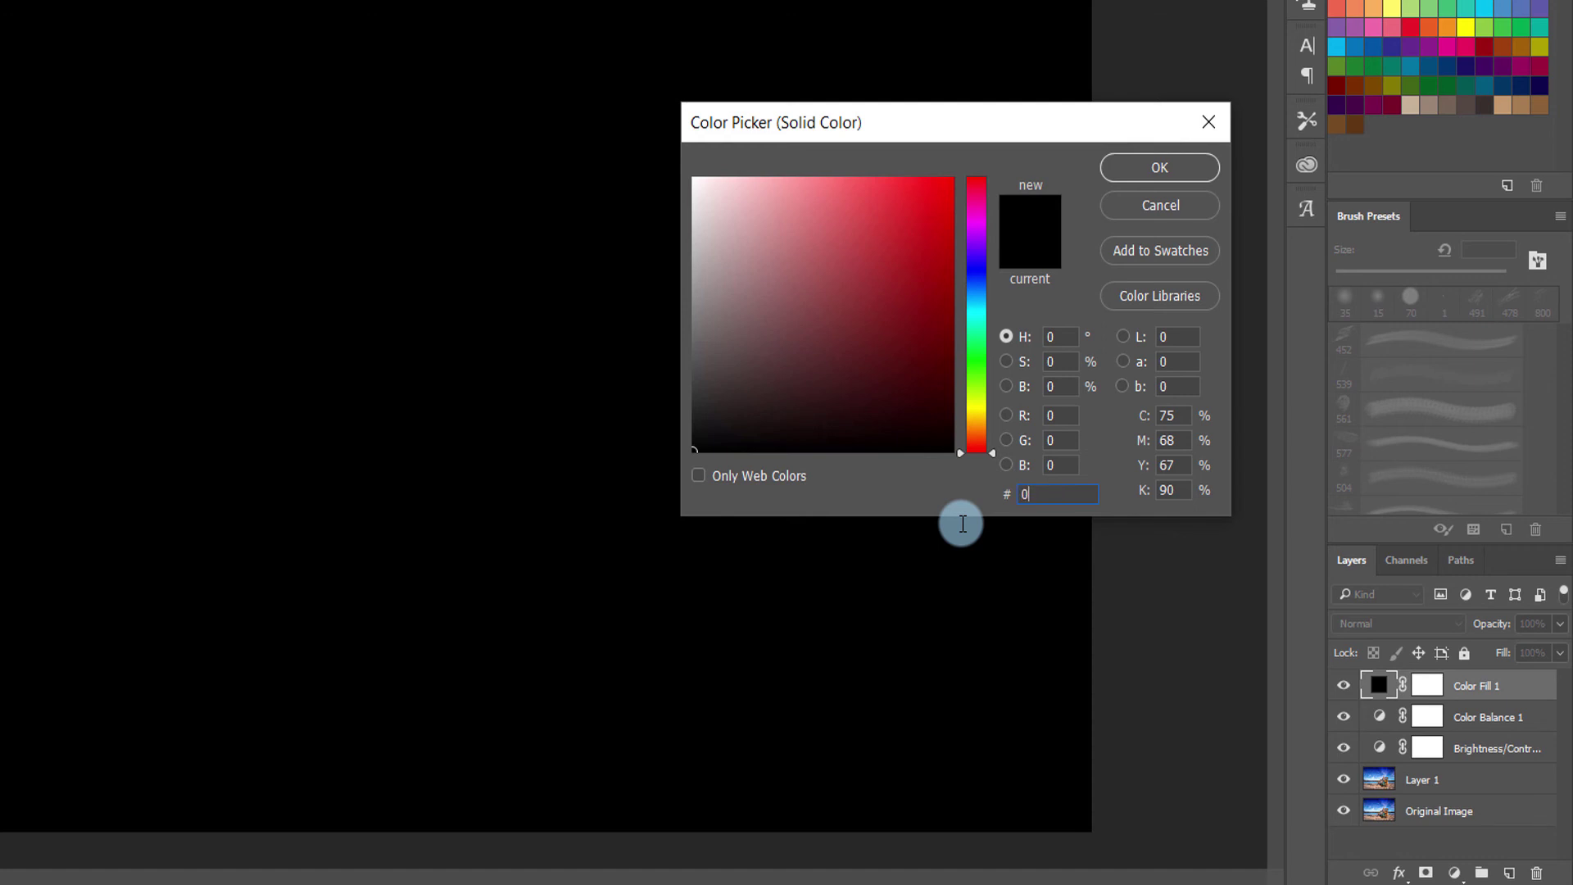
{"action": "type", "text": "00b"}
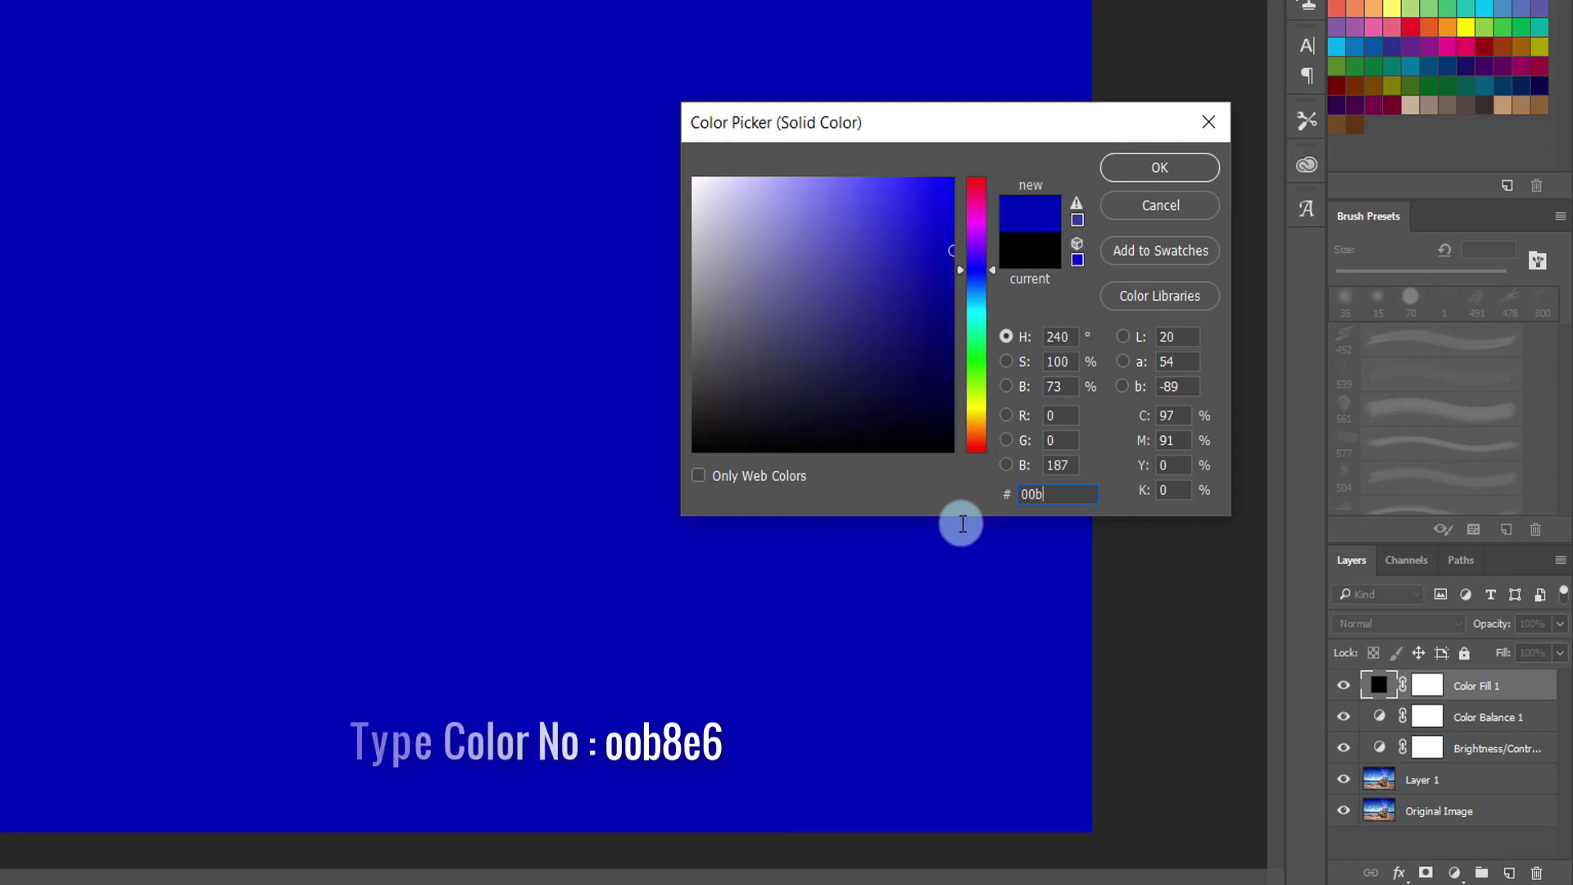
{"action": "type", "text": "8"}
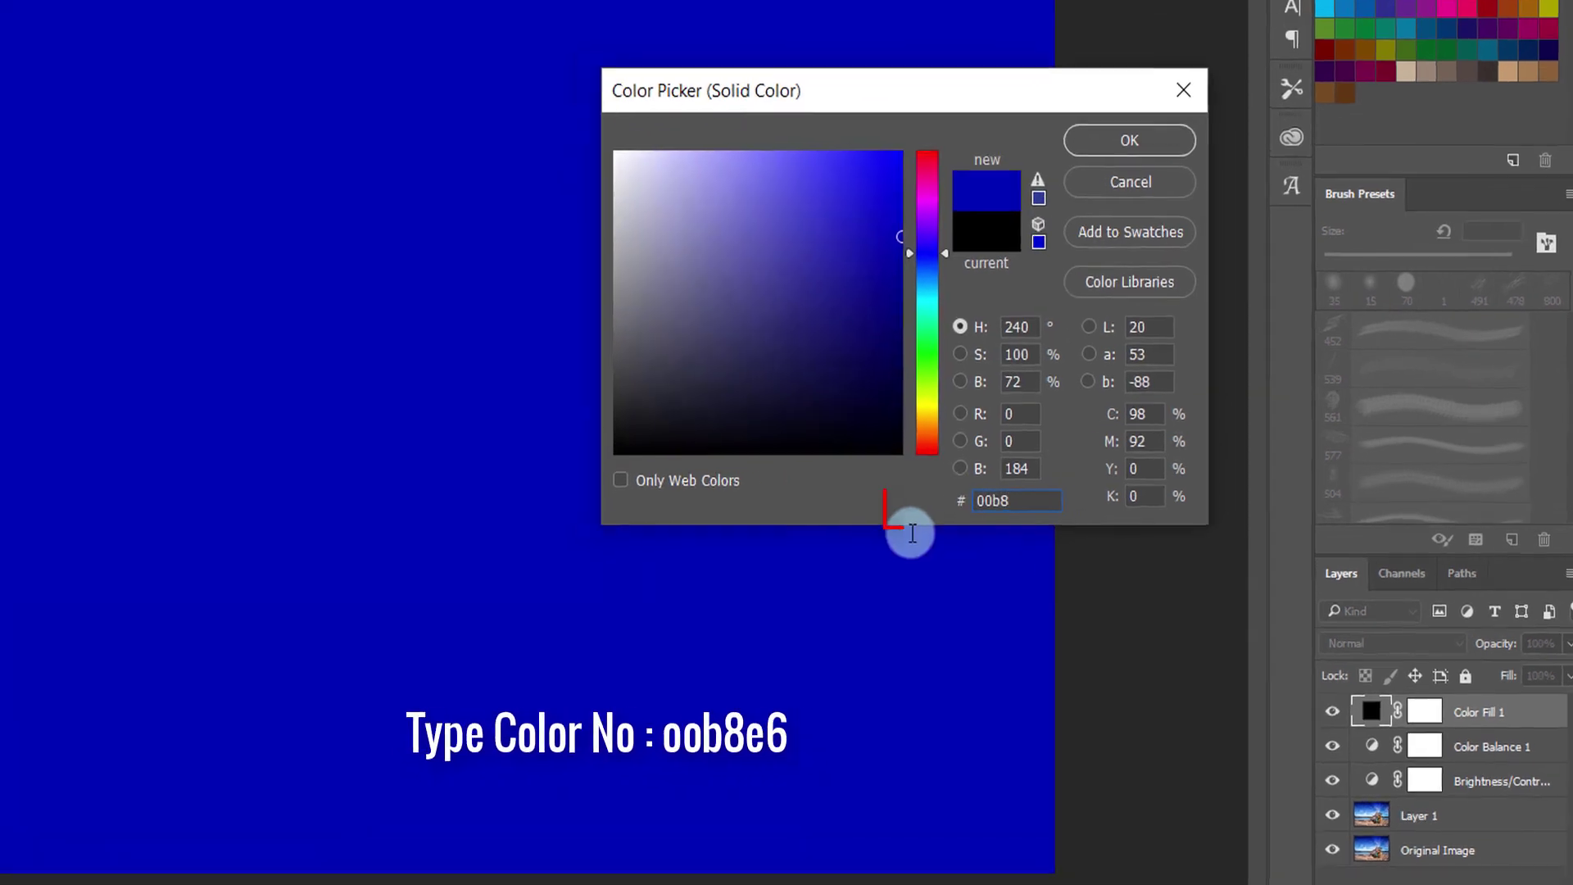
{"action": "type", "text": "e"}
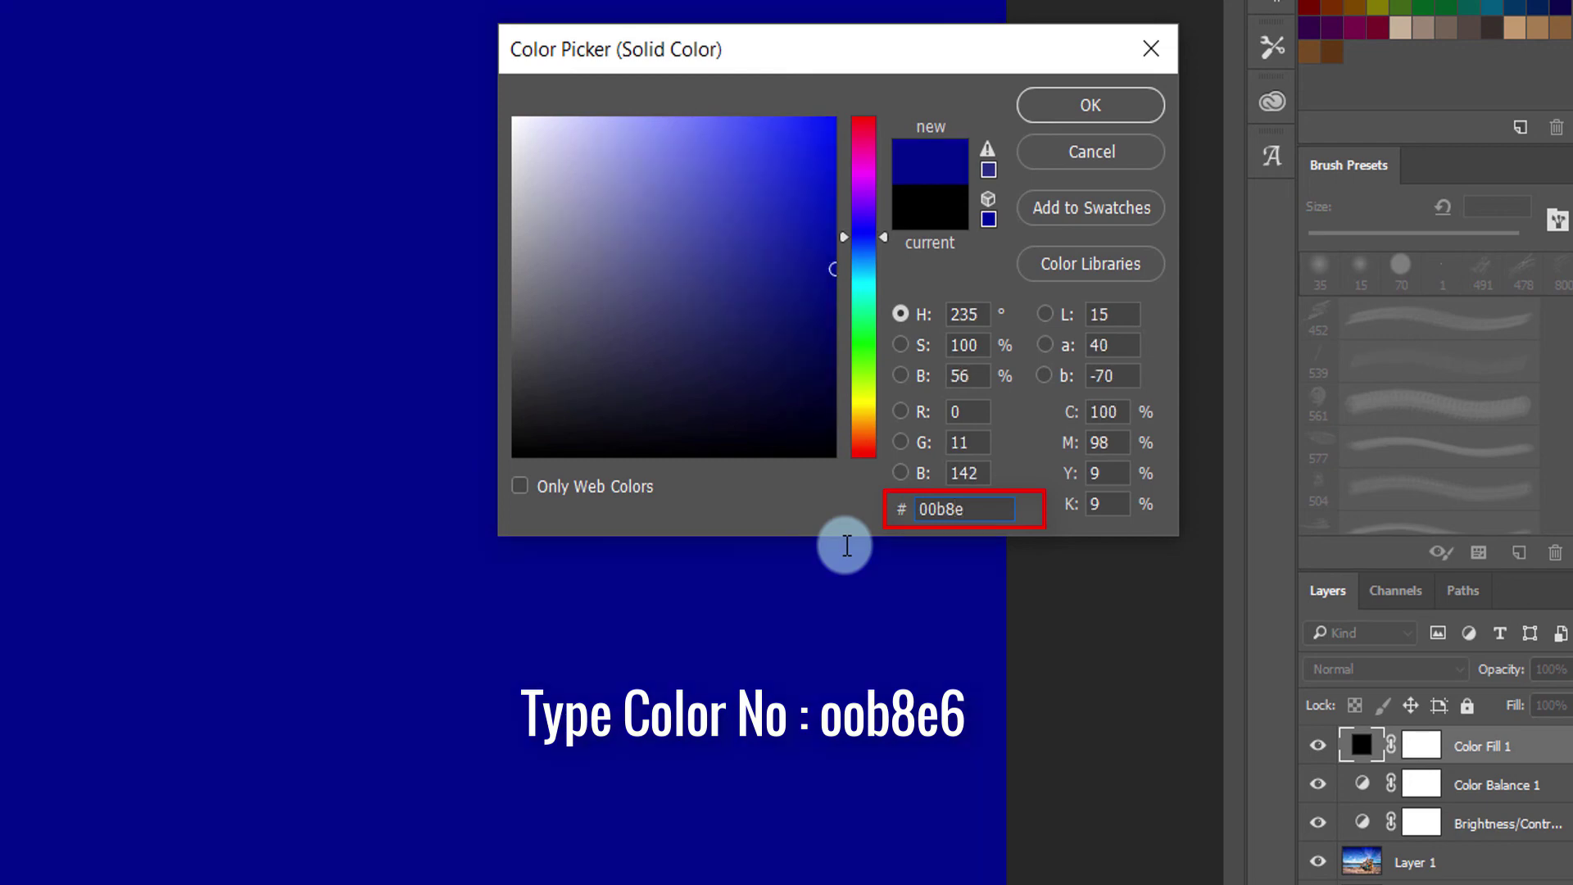
{"action": "type", "text": "6"}
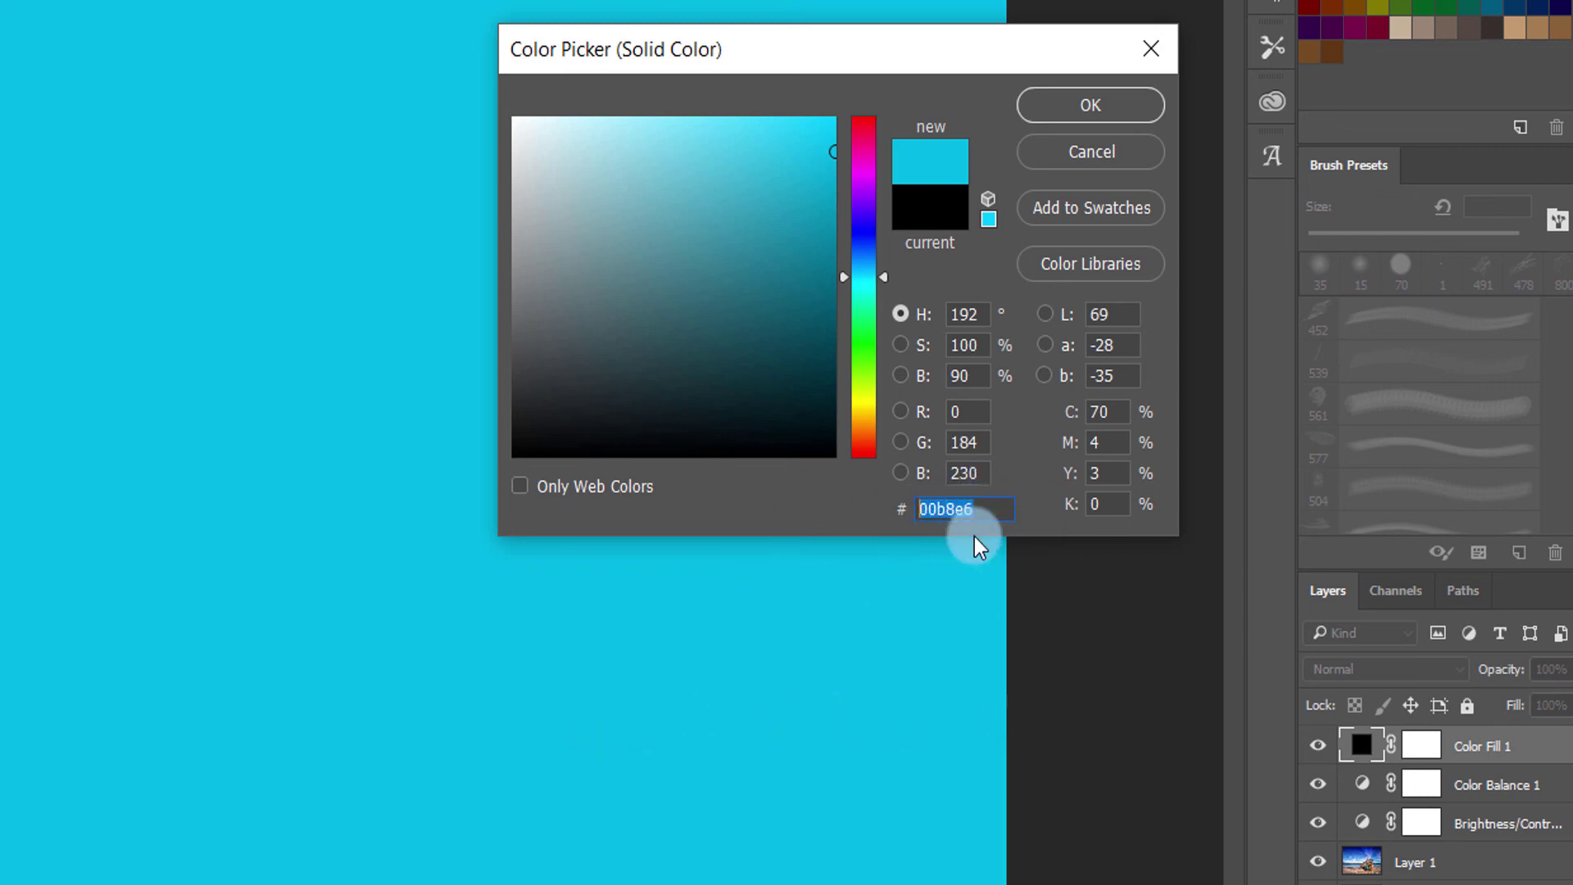
{"action": "left_click", "coordinate": [1059, 99]}
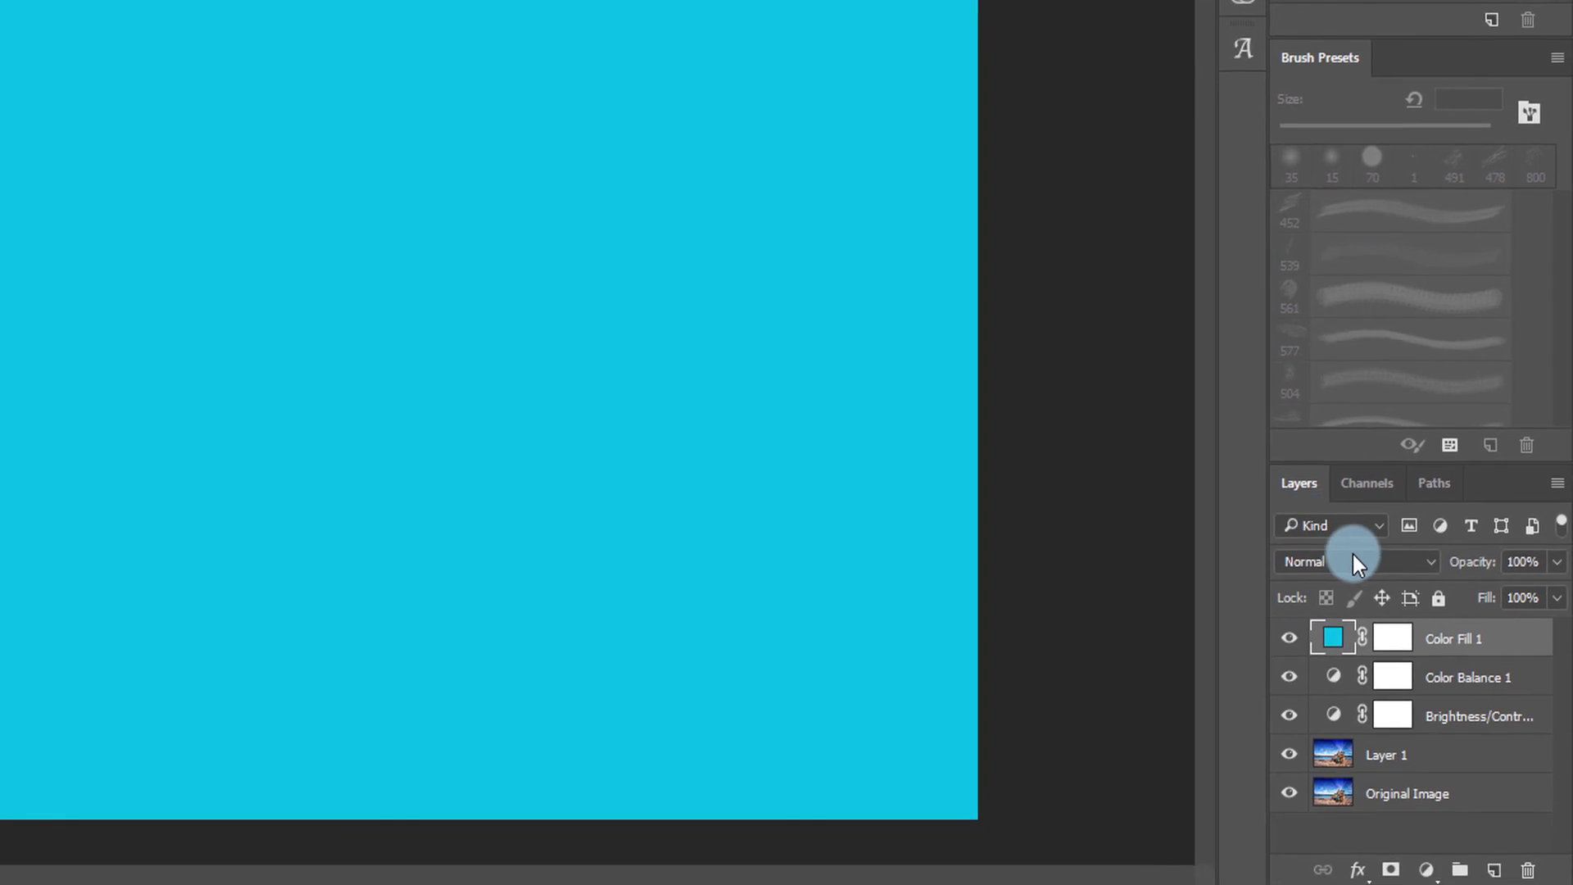
{"action": "left_click", "coordinate": [1361, 593]}
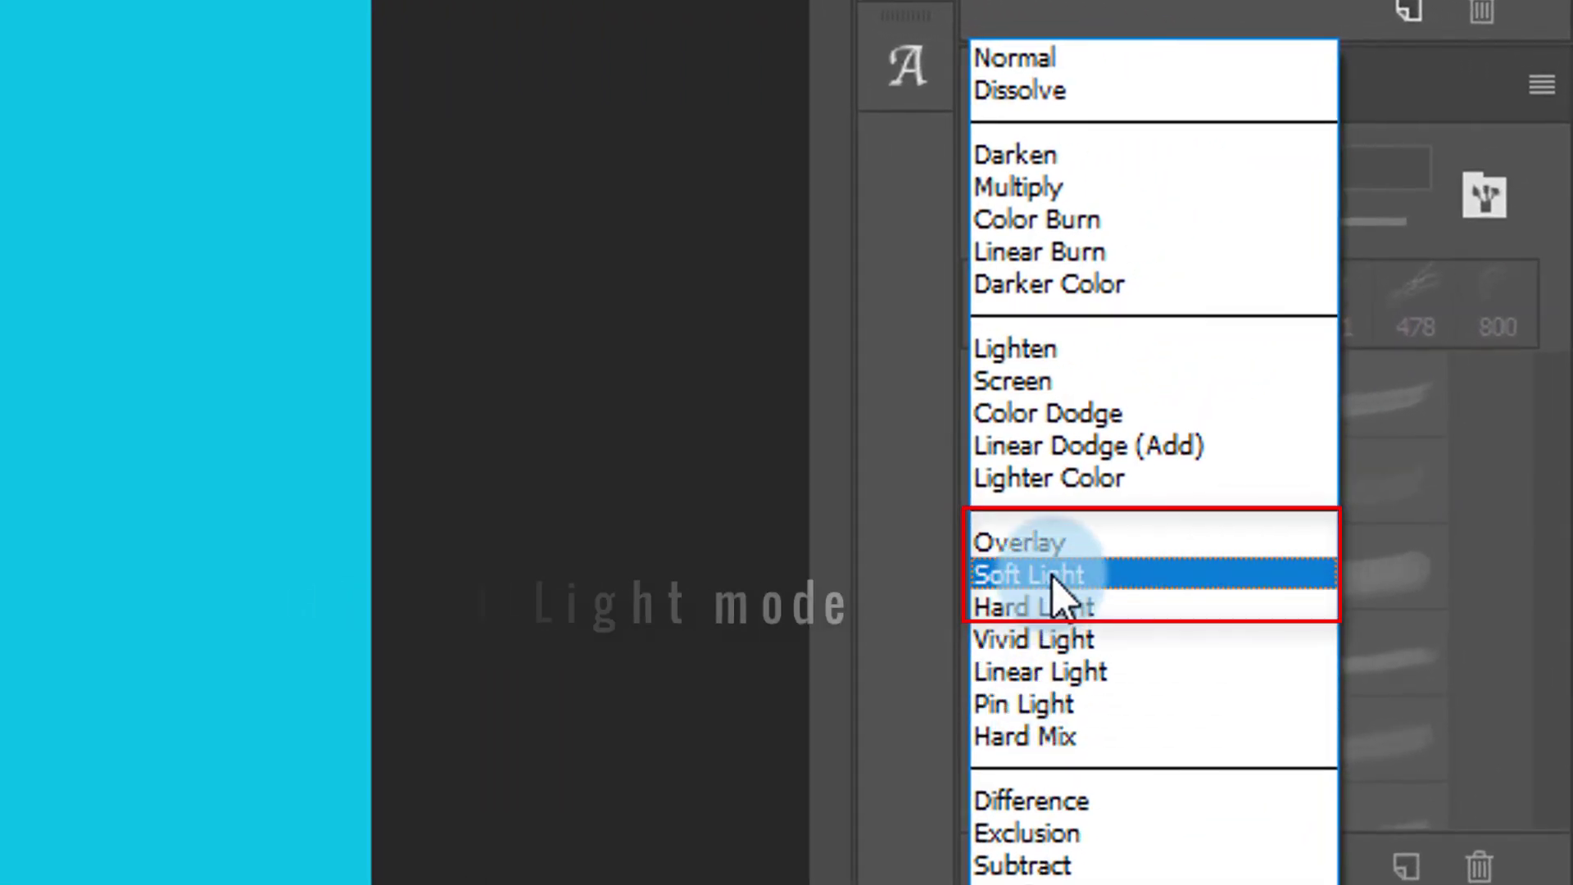
{"action": "left_click", "coordinate": [1050, 575]}
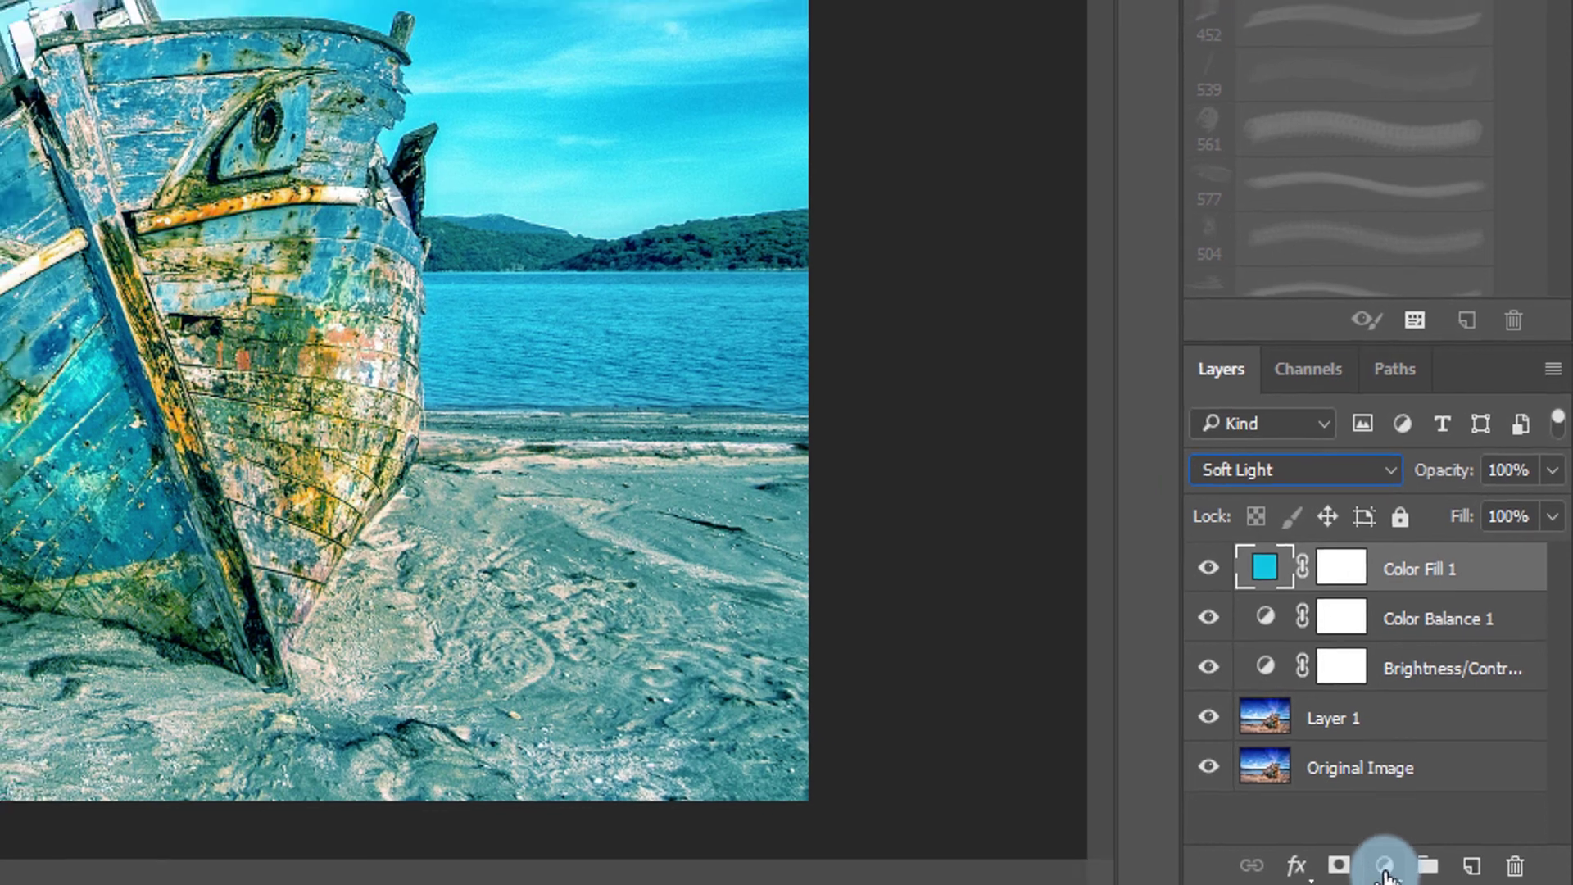
Add a Gradient fill layer using the Blue-Violet, Yellow-Orange preset
{"action": "left_click", "coordinate": [1360, 862]}
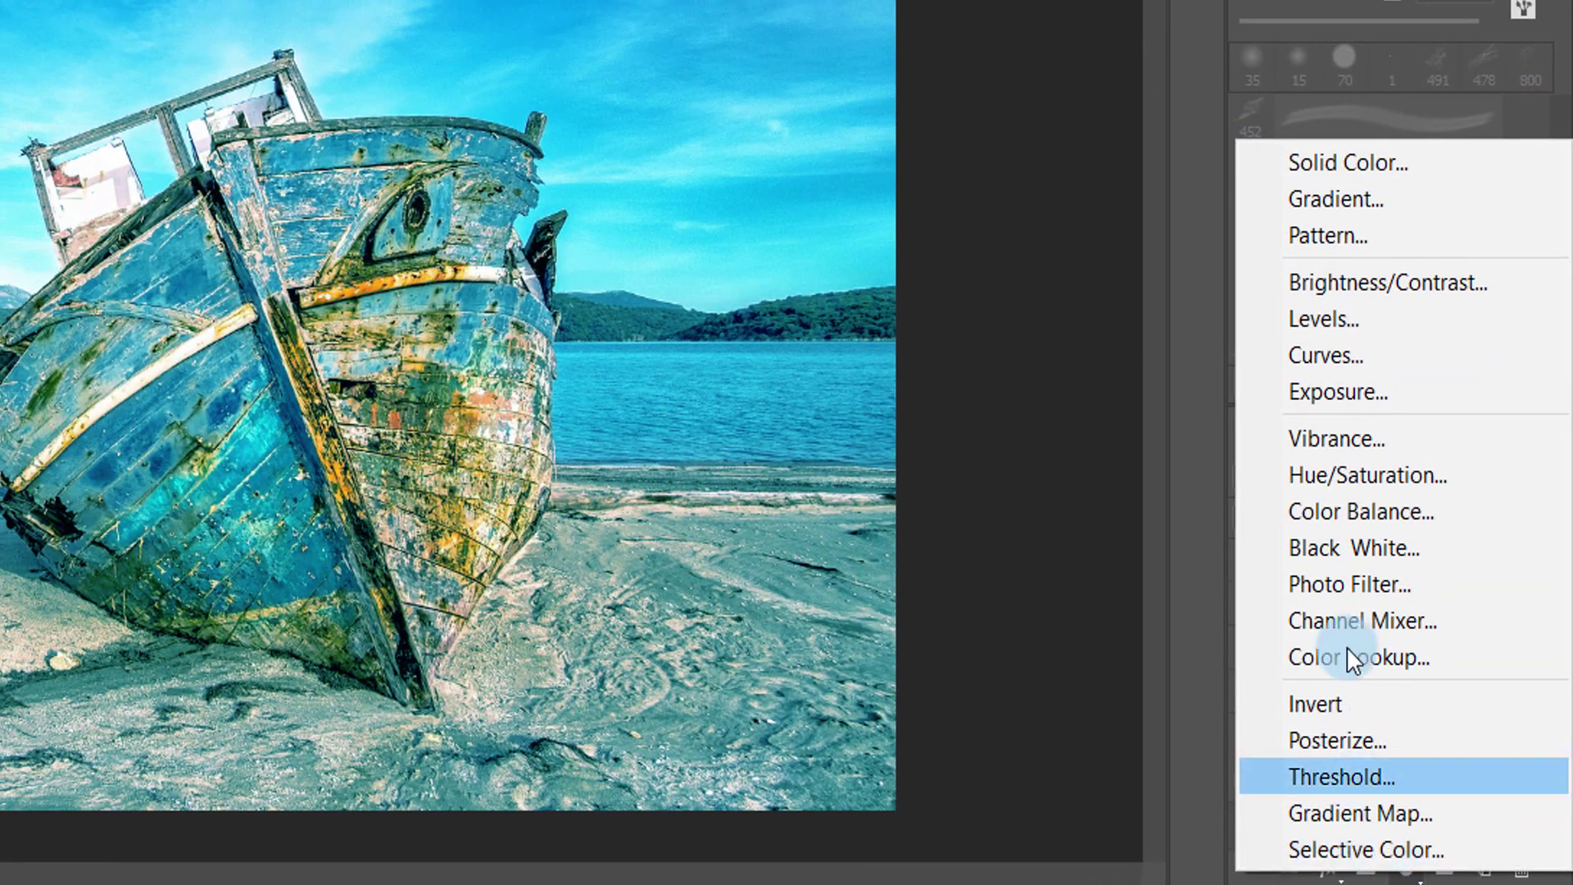
{"action": "left_click", "coordinate": [1359, 195]}
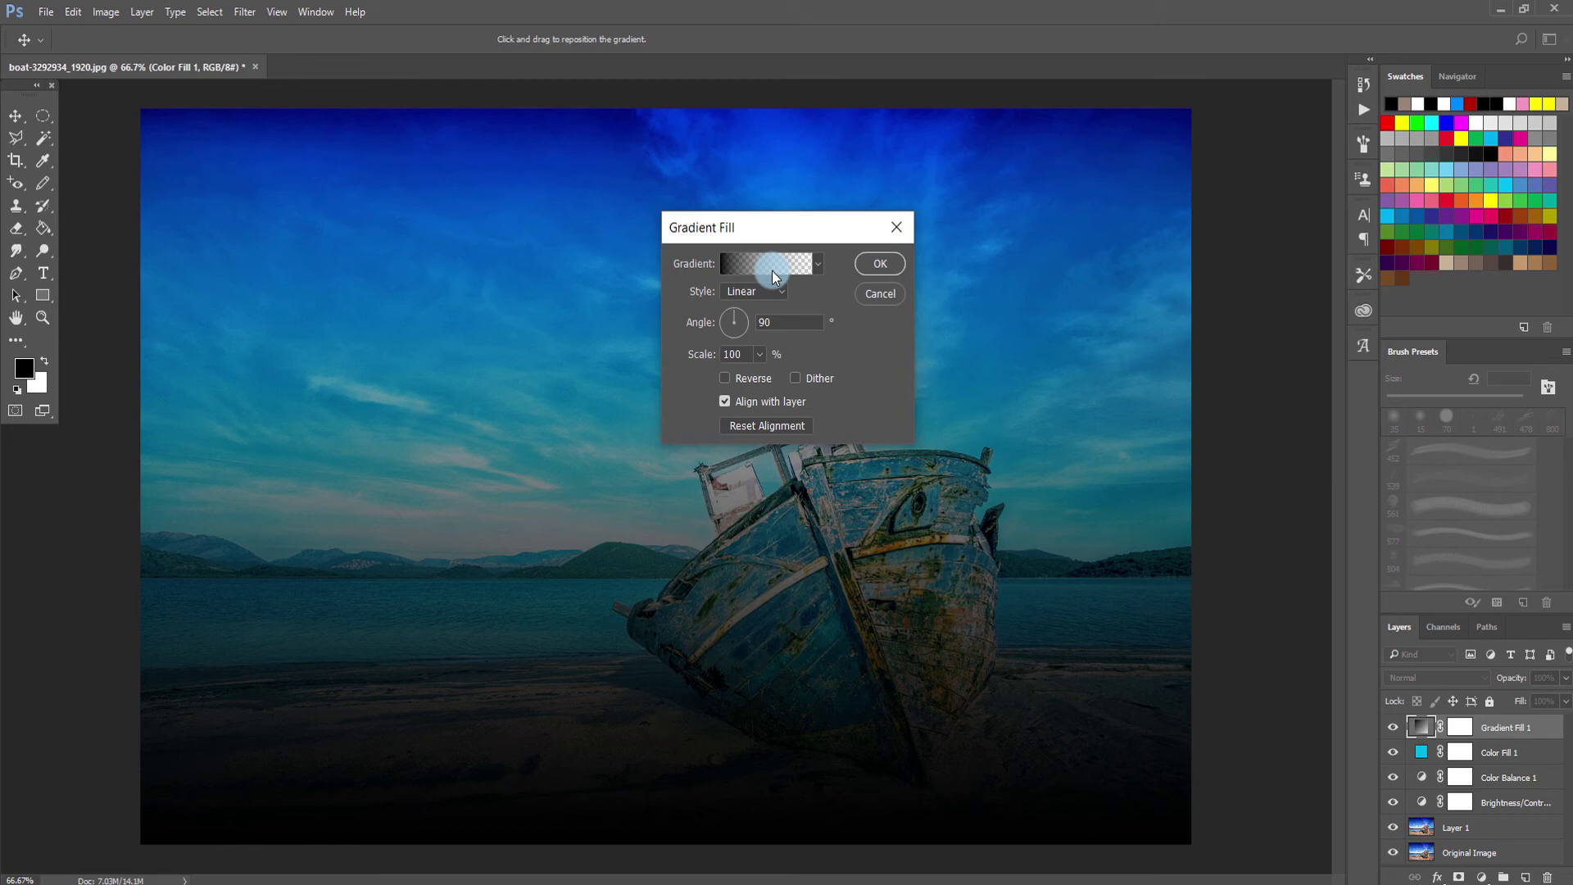
{"action": "left_click", "coordinate": [533, 84]}
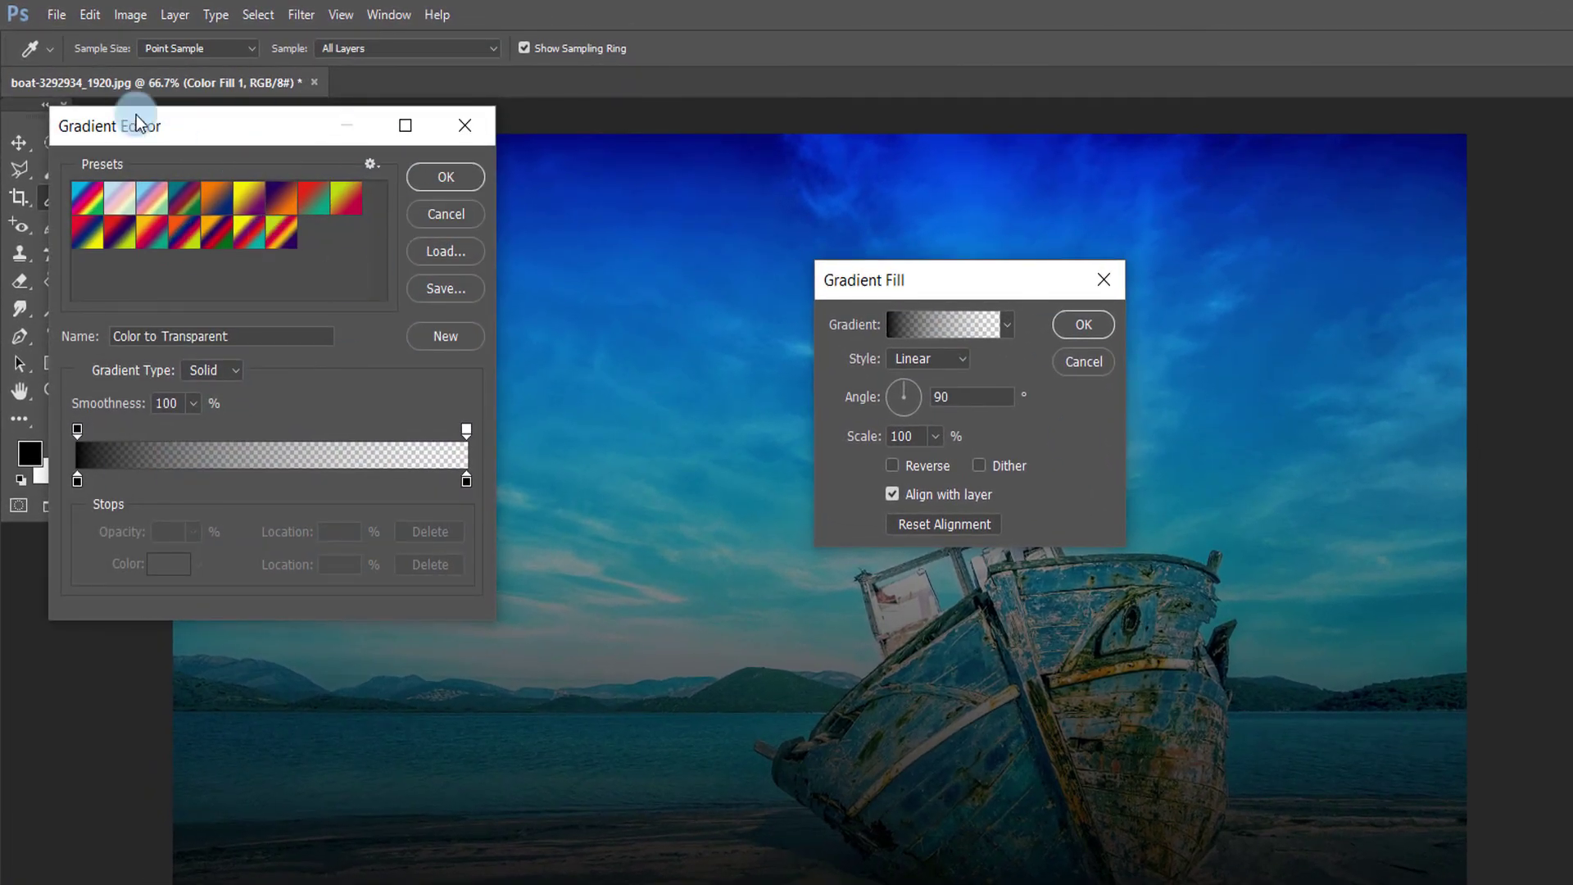
{"action": "left_click", "coordinate": [279, 200]}
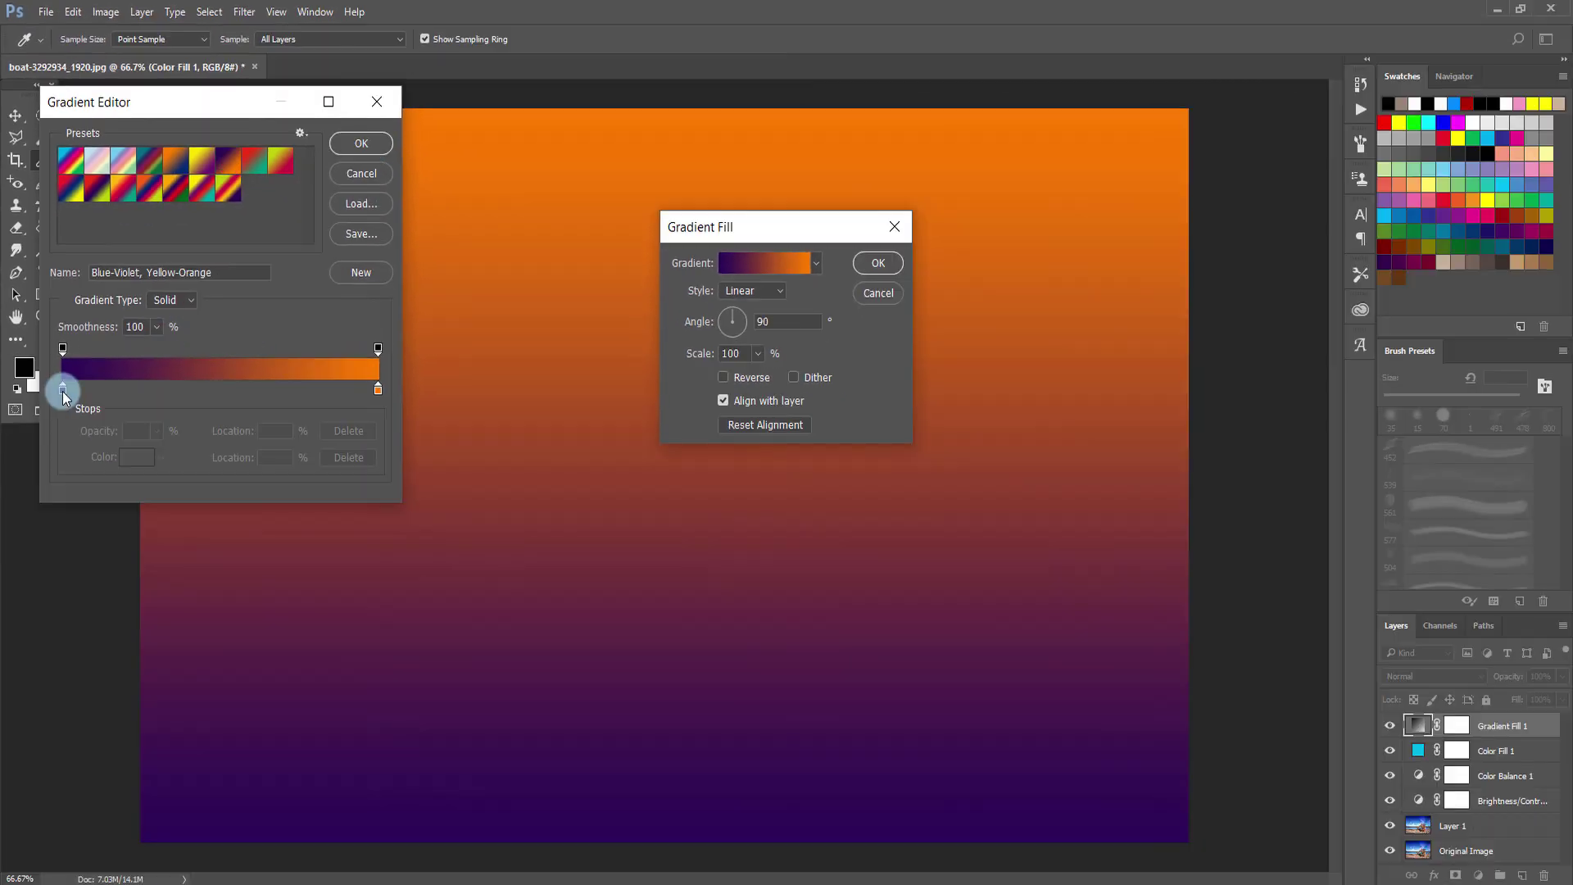
Set the gradient's starting color stop at location 0% to 290a59
{"action": "left_click", "coordinate": [70, 435]}
{"action": "left_click", "coordinate": [202, 474]}
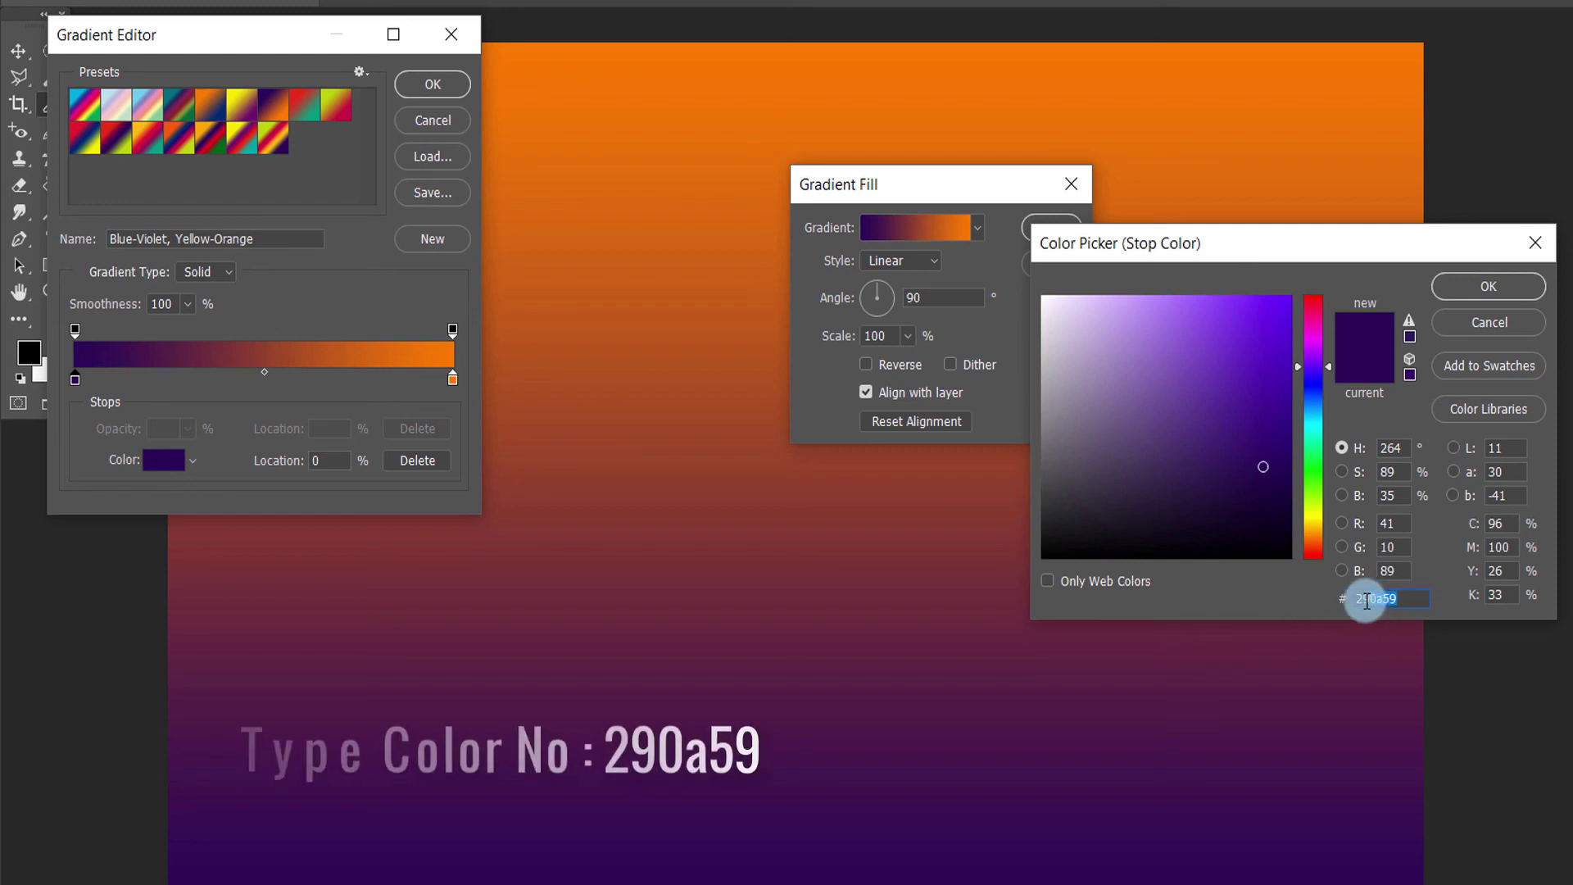
{"action": "left_click_drag", "start_coordinate": [1286, 260], "coordinate": [765, 494]}
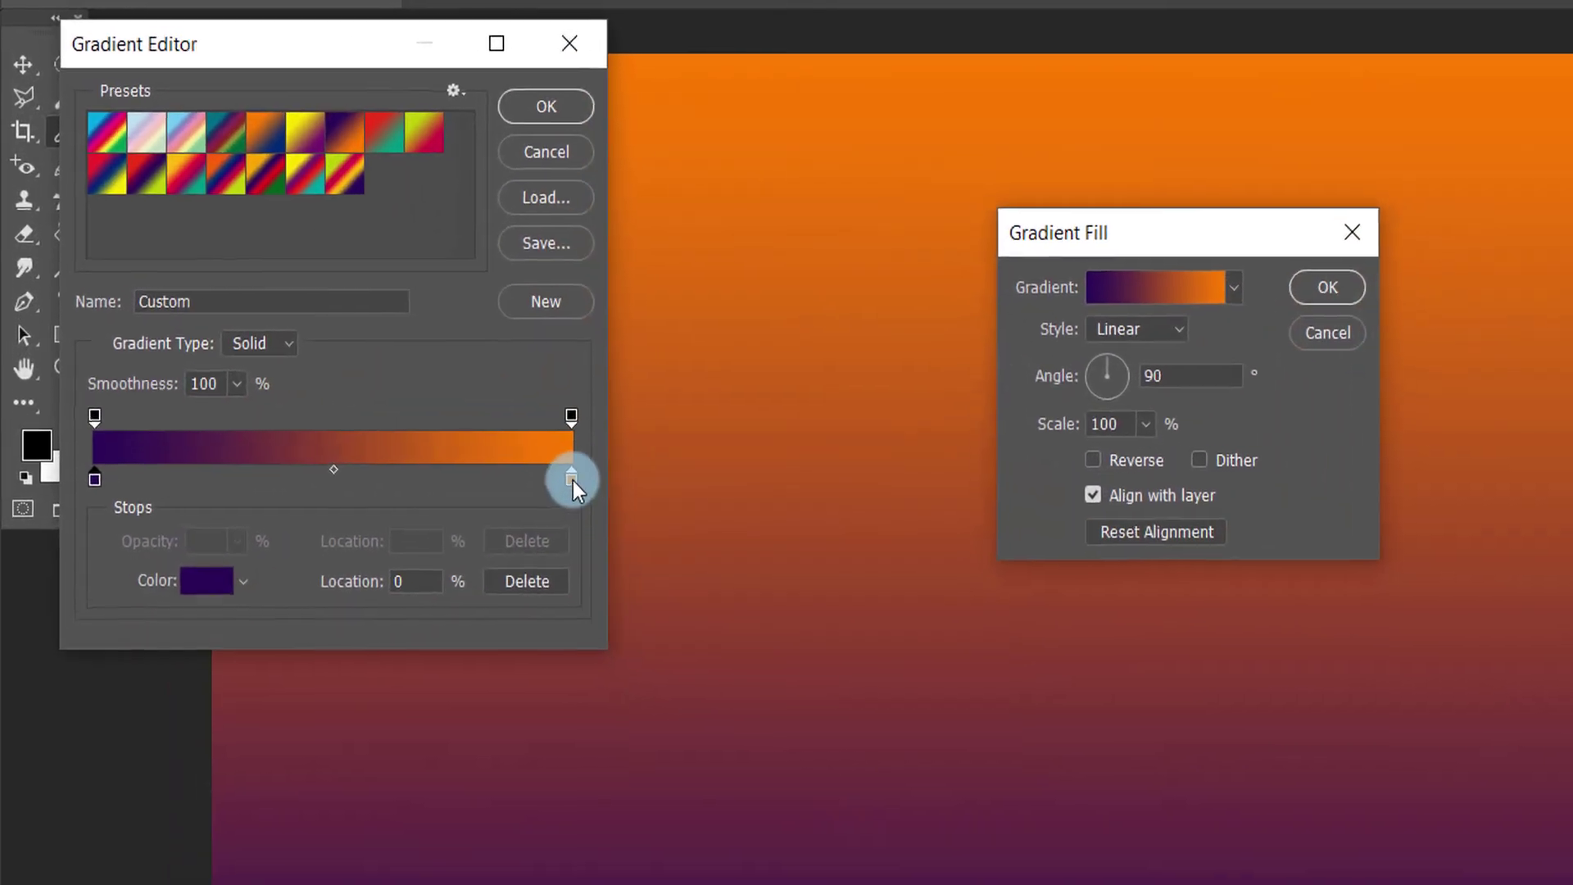
Set the gradient's end color stop at location 100% to ff7c00 and accept the edited gradient
{"action": "left_click", "coordinate": [573, 478]}
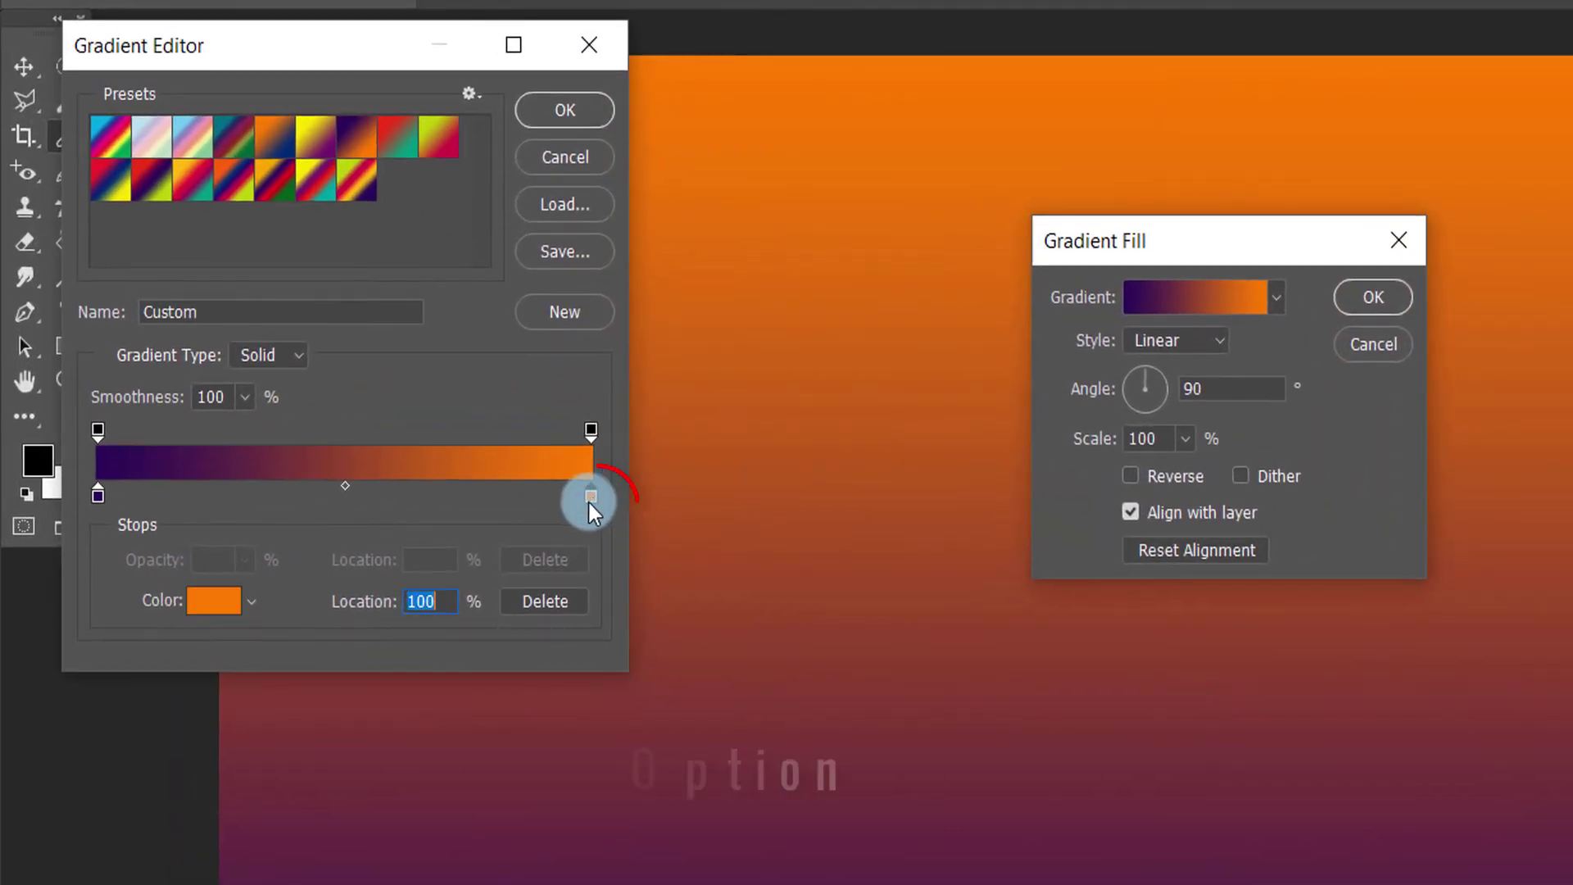
{"action": "left_click", "coordinate": [211, 603]}
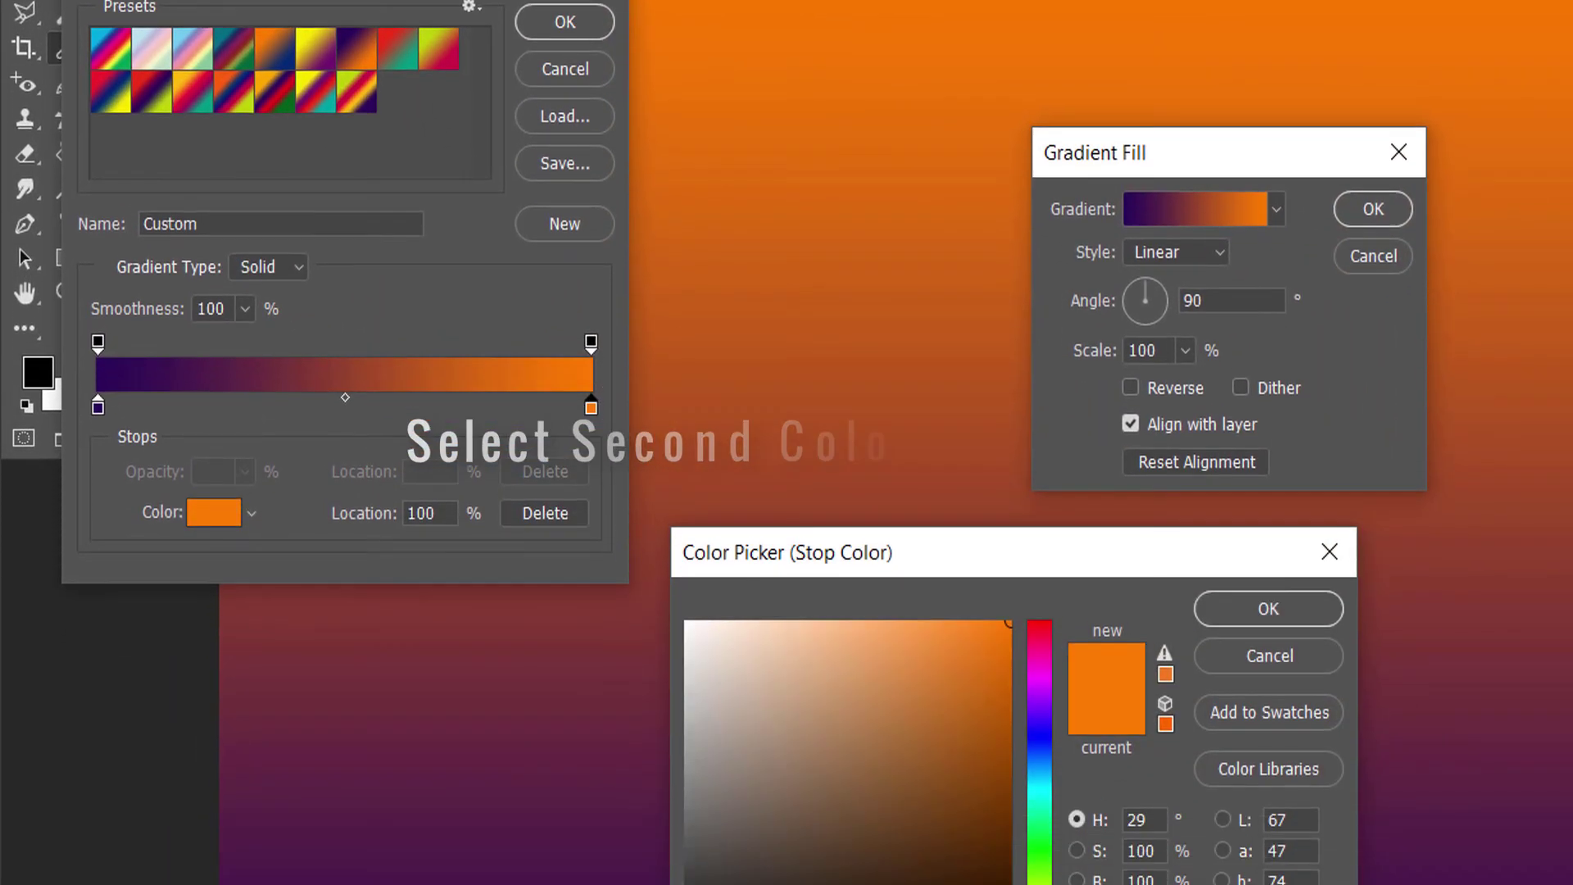
{"action": "left_click", "coordinate": [1055, 778]}
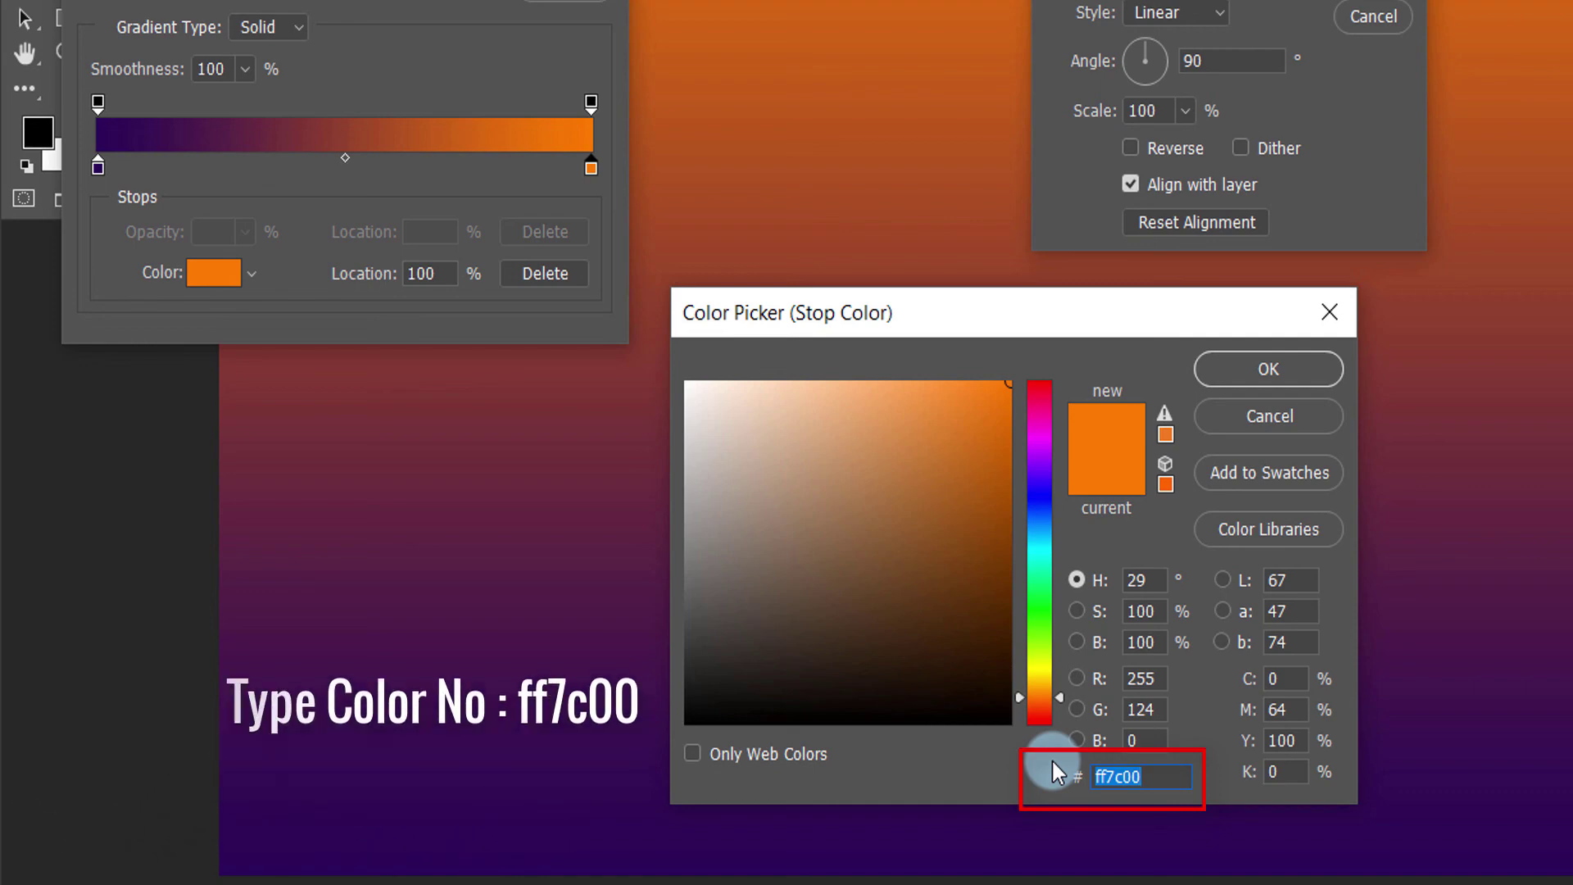
{"action": "left_click", "coordinate": [1300, 375]}
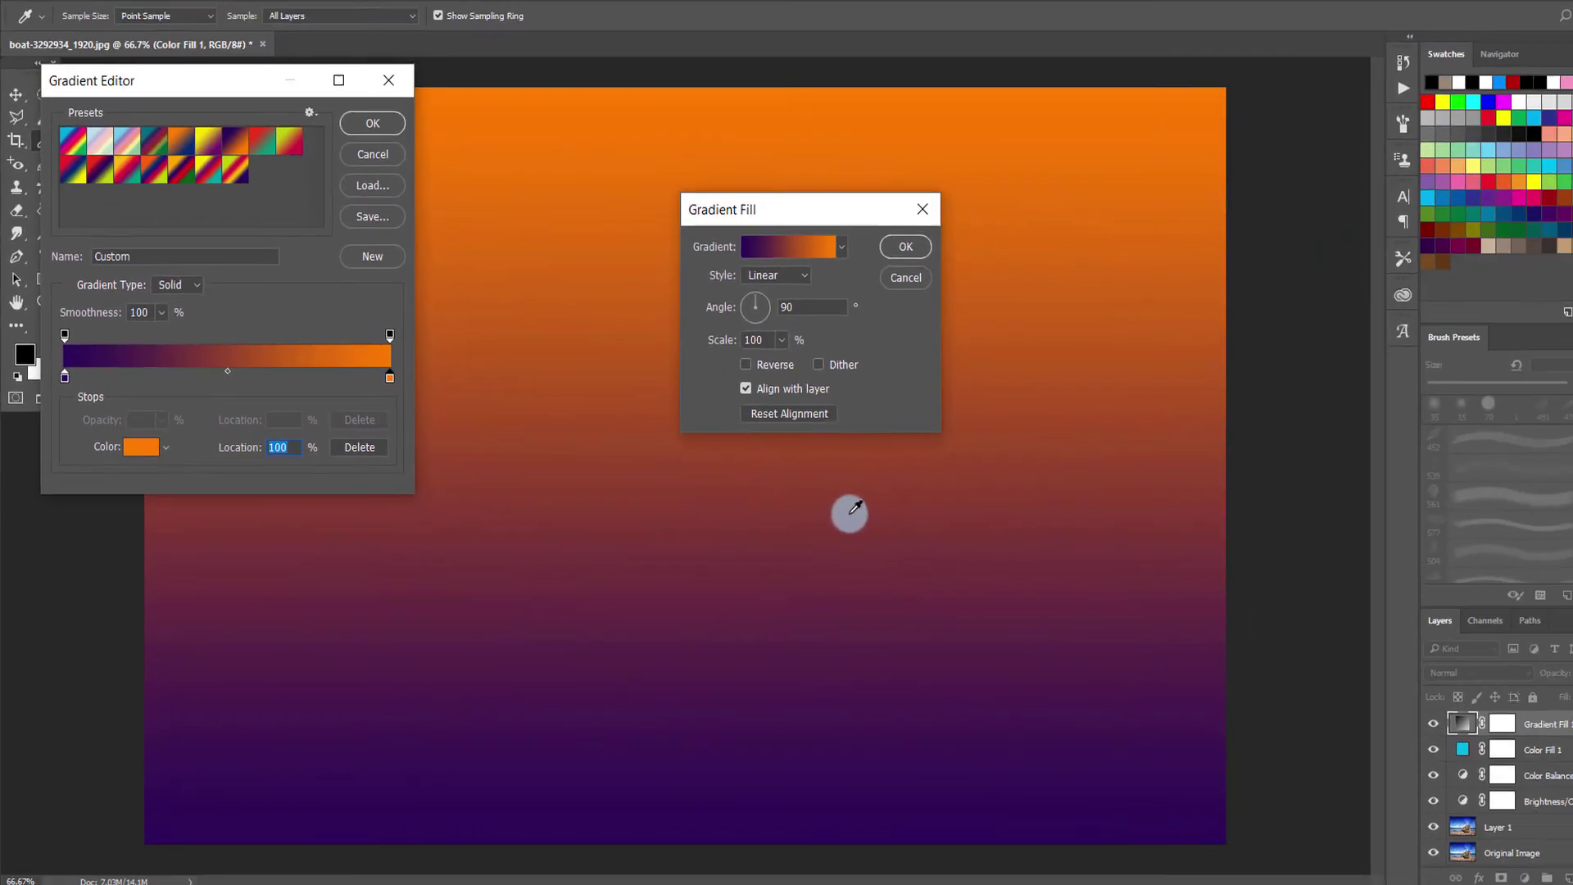
{"action": "key", "text": "Return"}
Apply the gradient fill with Linear style, a 90° angle and 100% scale
{"action": "double_click", "coordinate": [1098, 119]}
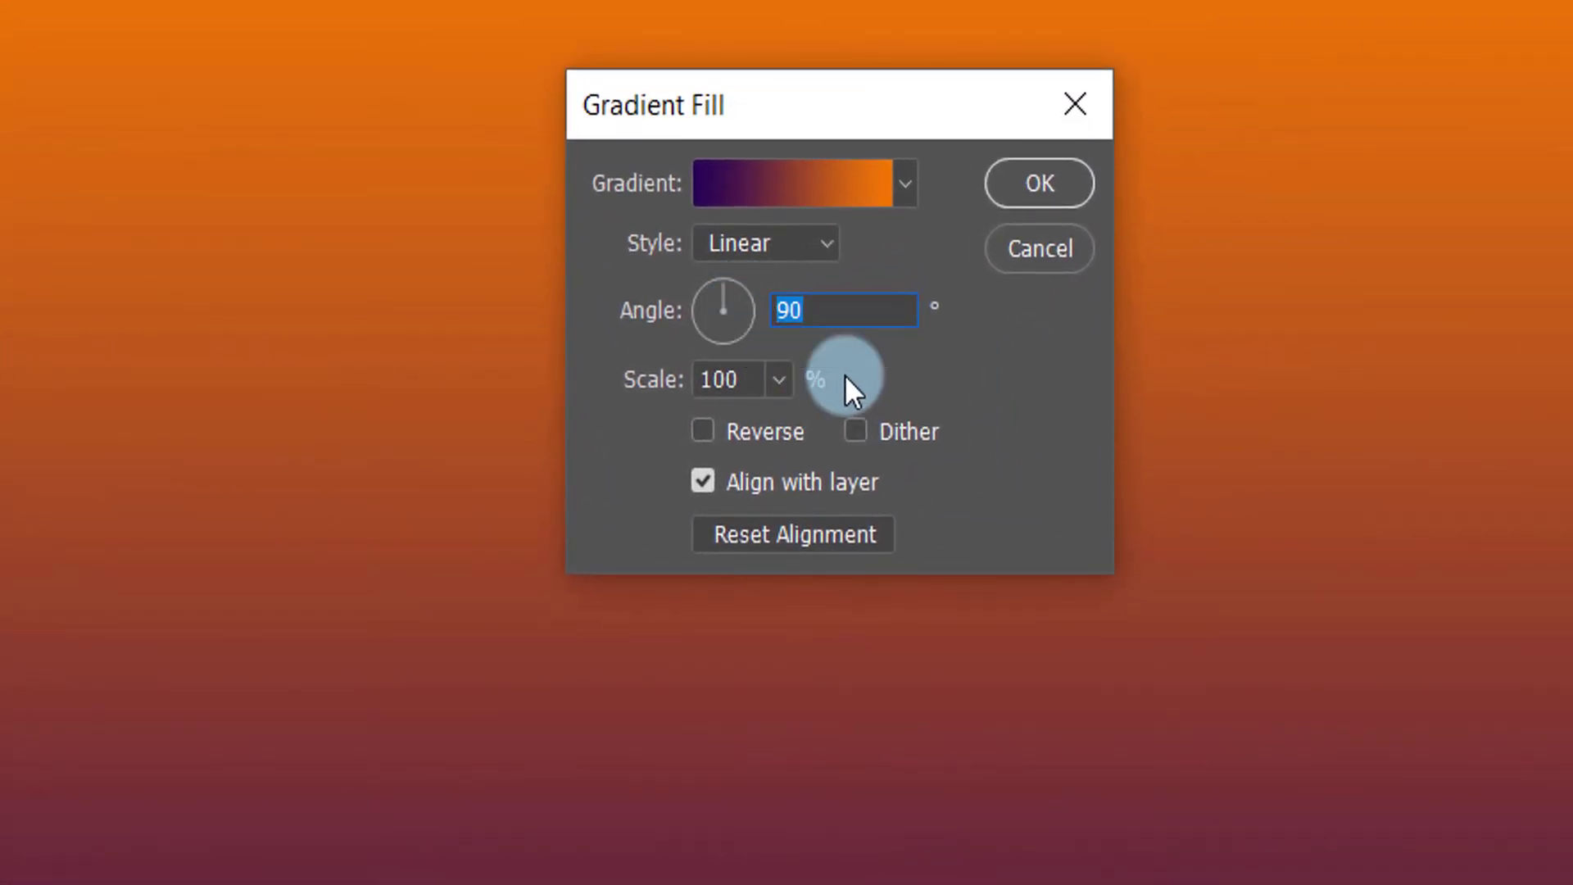
{"action": "double_click", "coordinate": [748, 381]}
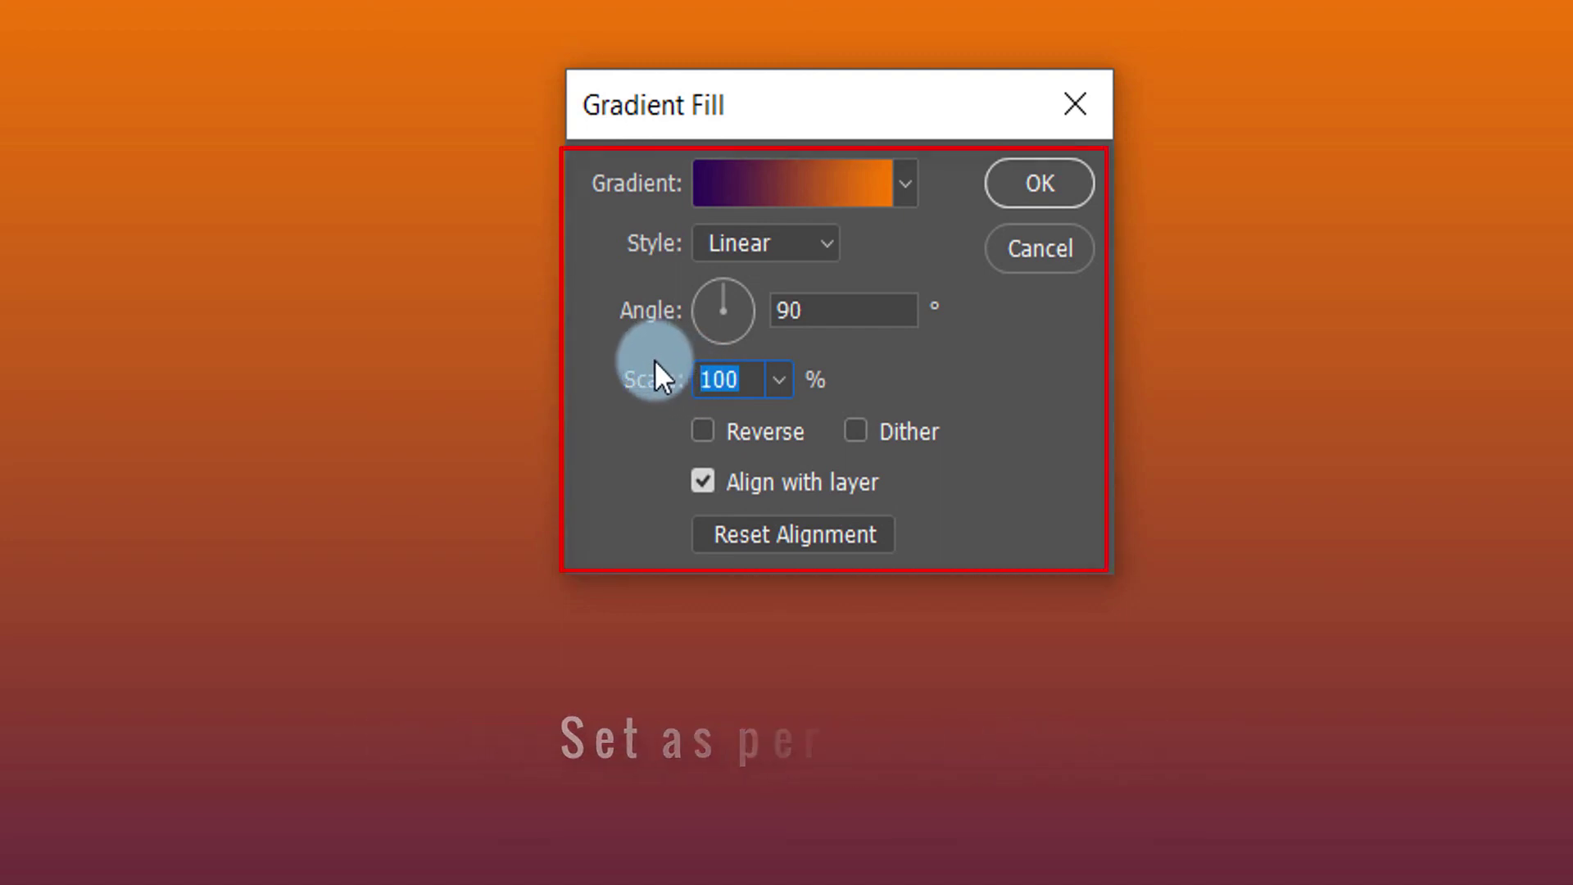
{"action": "left_click", "coordinate": [1046, 179]}
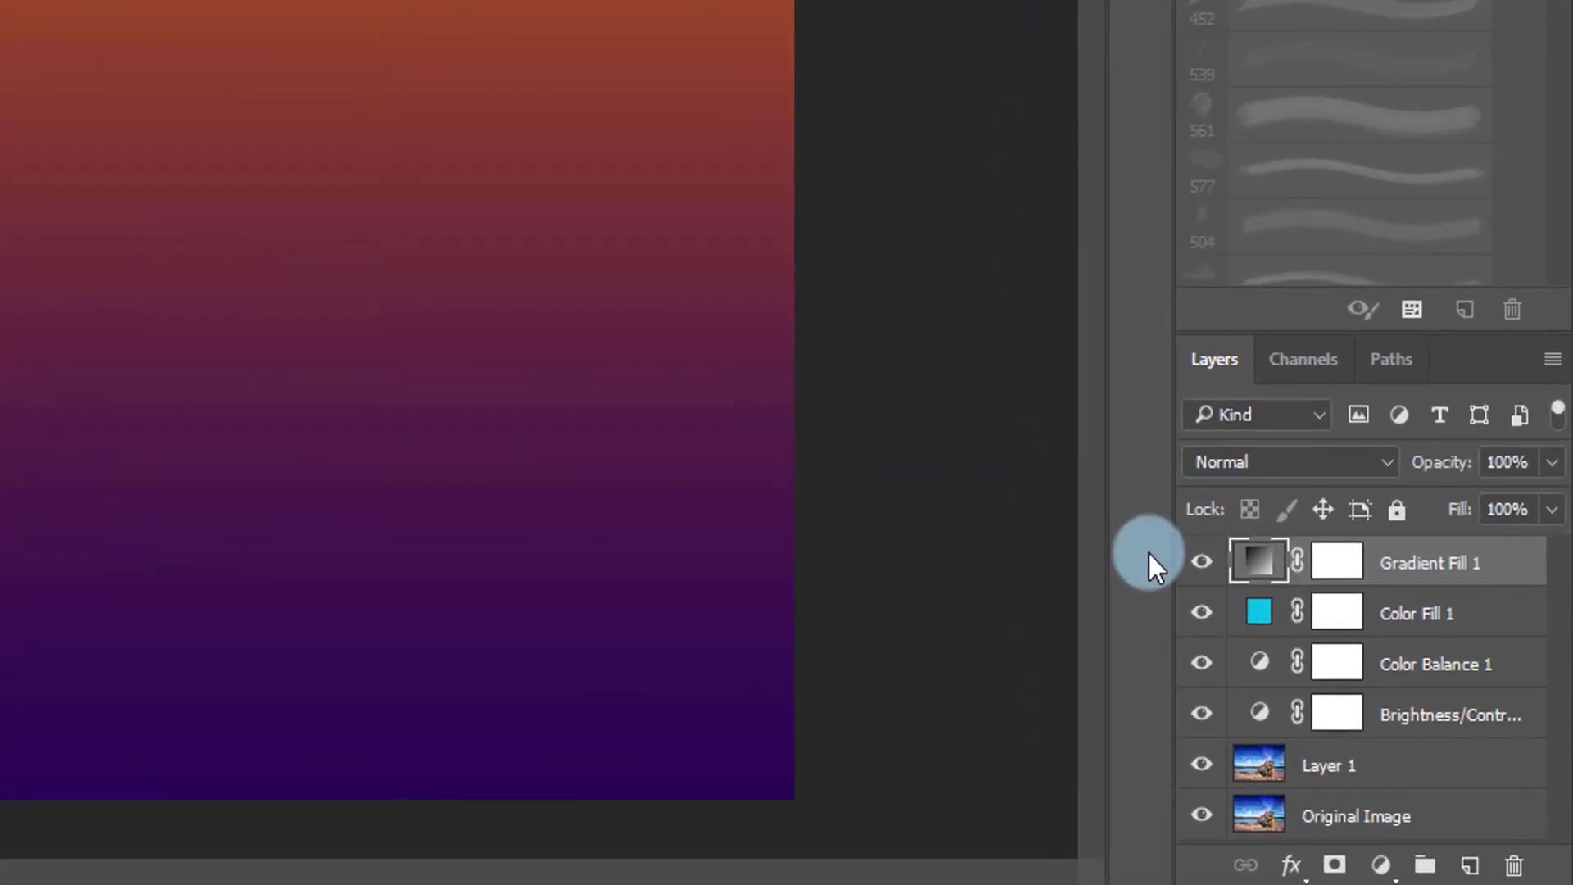
Set the gradient fill layer's blend mode to Soft Light and add an Exposure adjustment layer above it
{"action": "left_click", "coordinate": [1245, 462]}
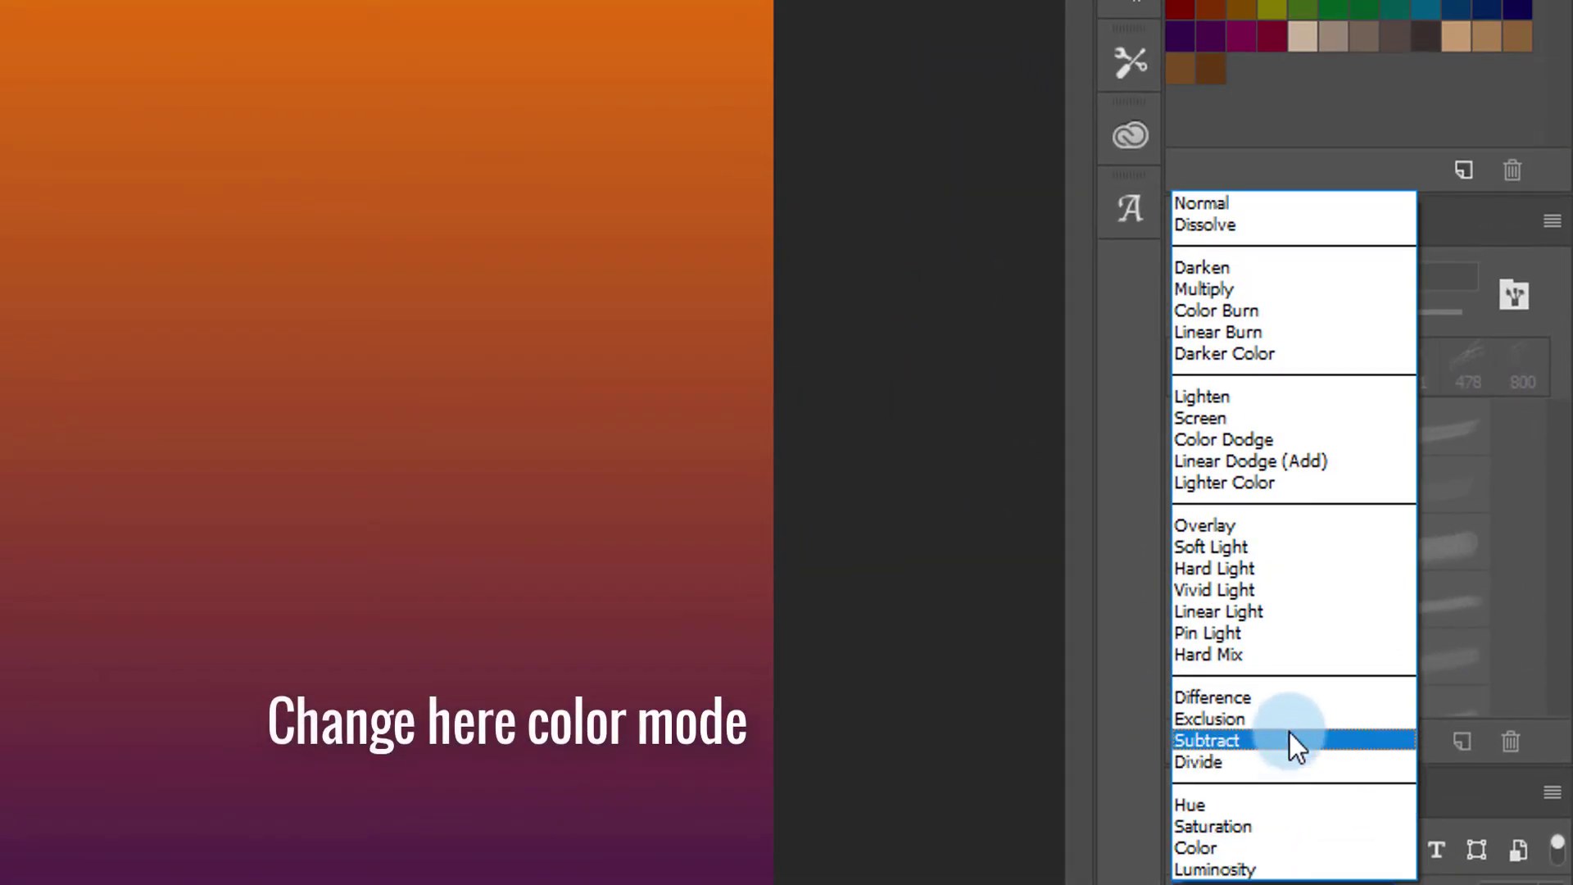
{"action": "left_click", "coordinate": [1302, 547]}
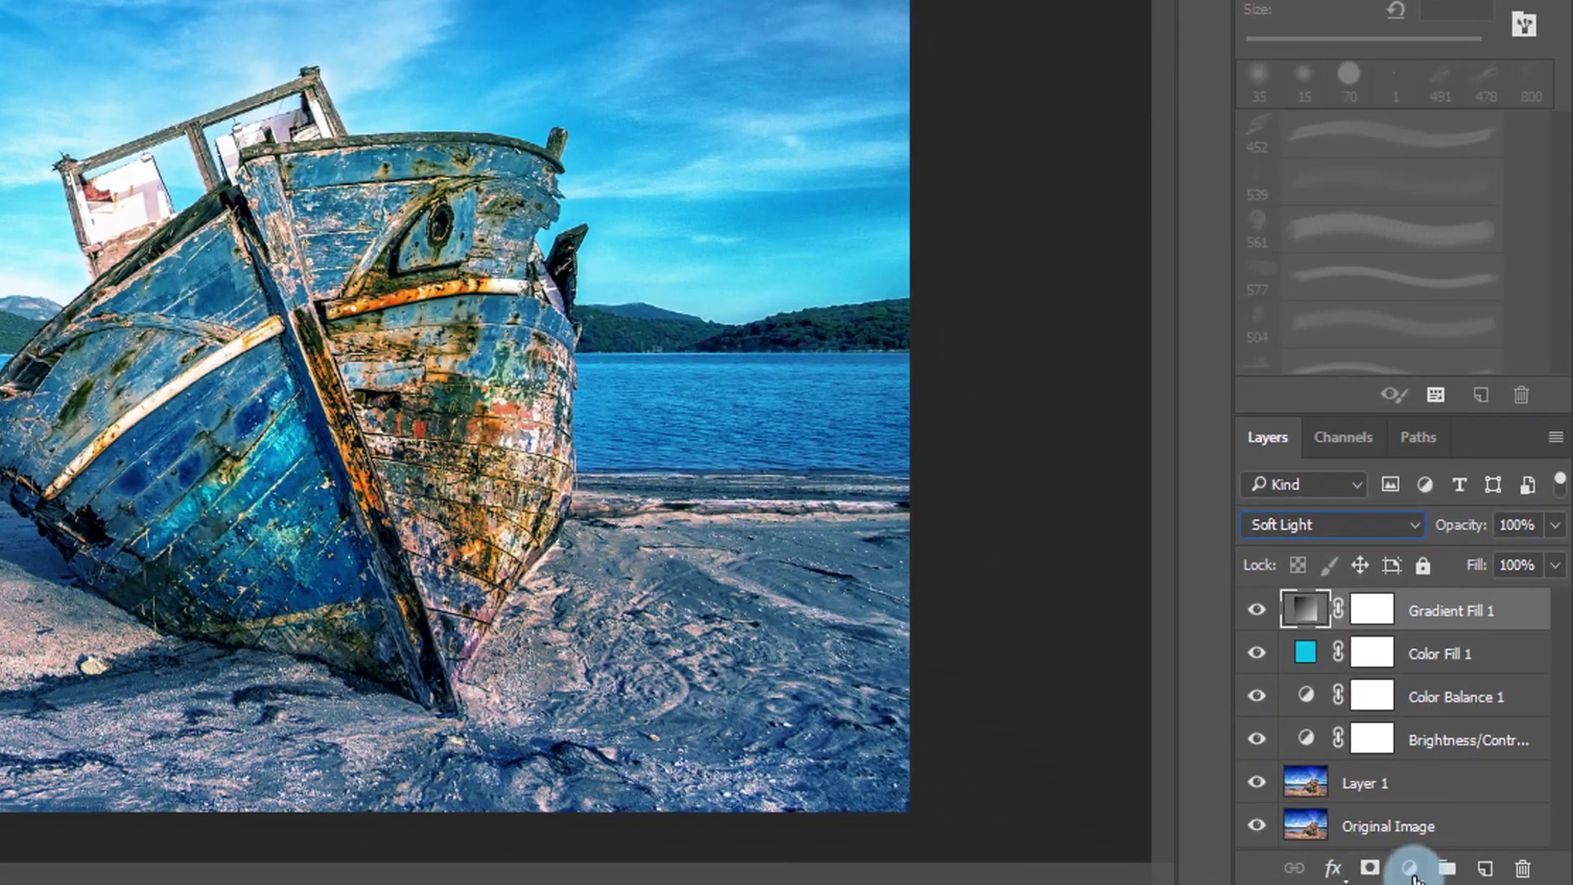
{"action": "left_click", "coordinate": [1427, 870]}
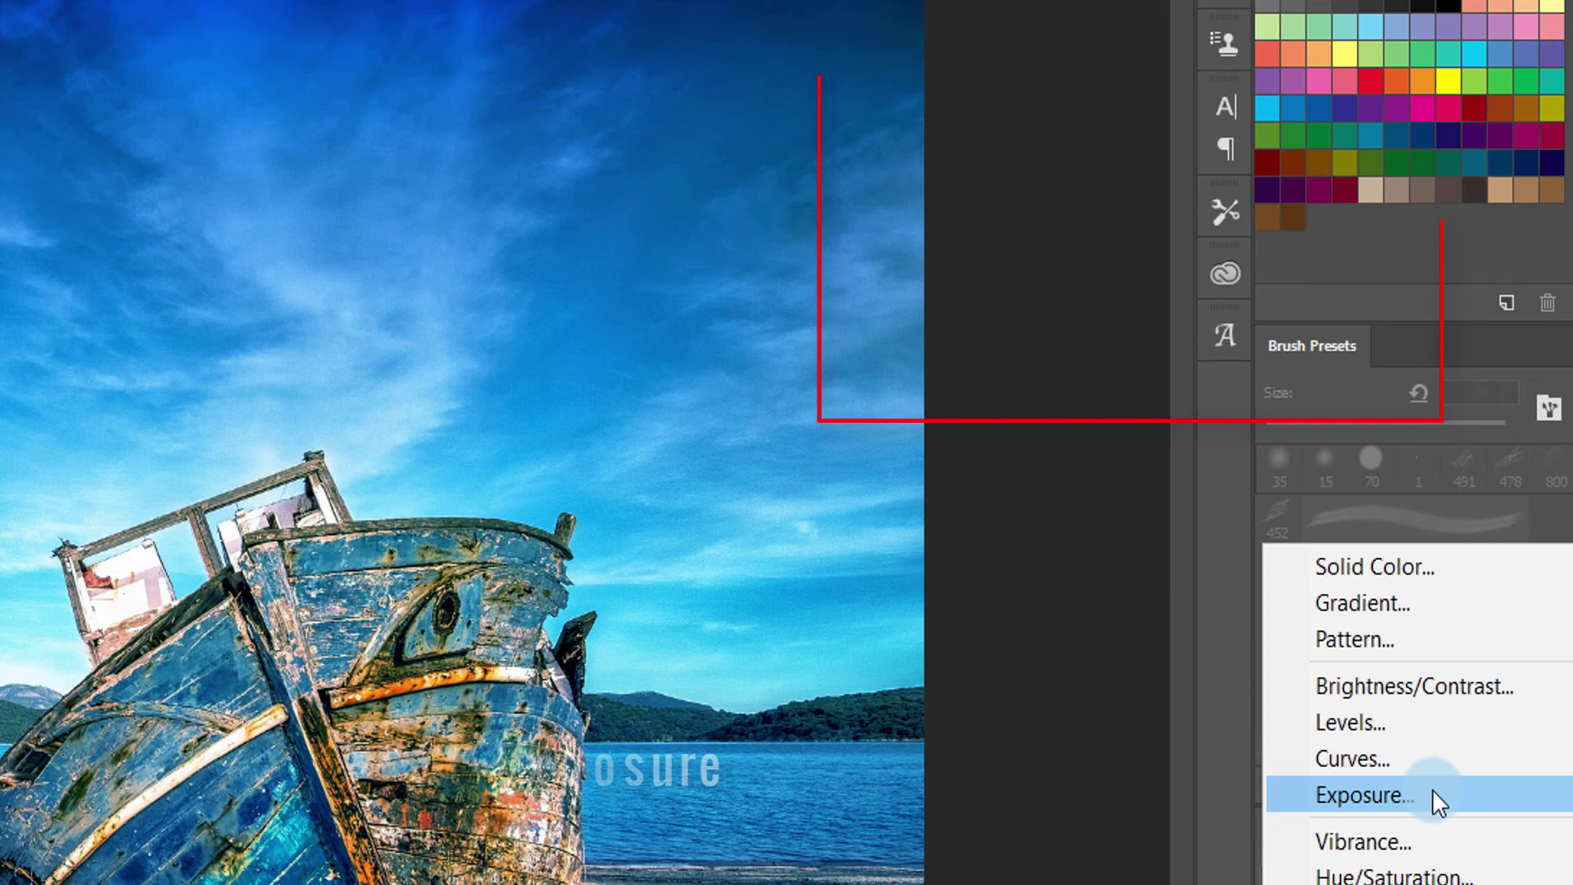
{"action": "left_click", "coordinate": [1435, 796]}
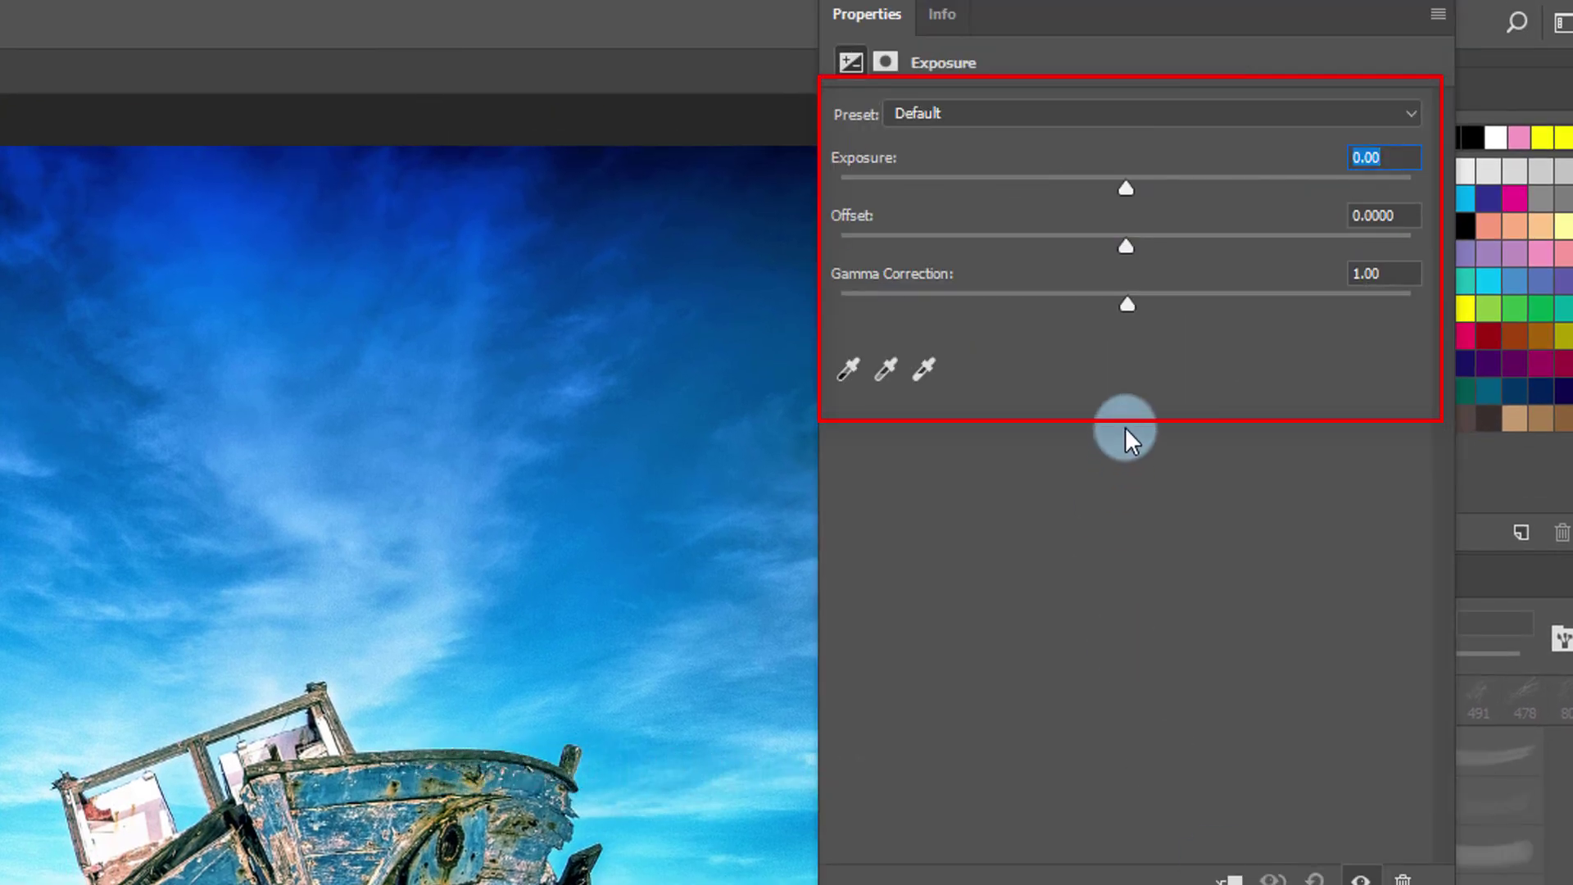
Set the Exposure adjustment to the Custom preset with exposure +0.59, offset 0.0000 and gamma correction 0.91
{"action": "left_click", "coordinate": [1151, 120]}
{"action": "left_click", "coordinate": [1145, 112]}
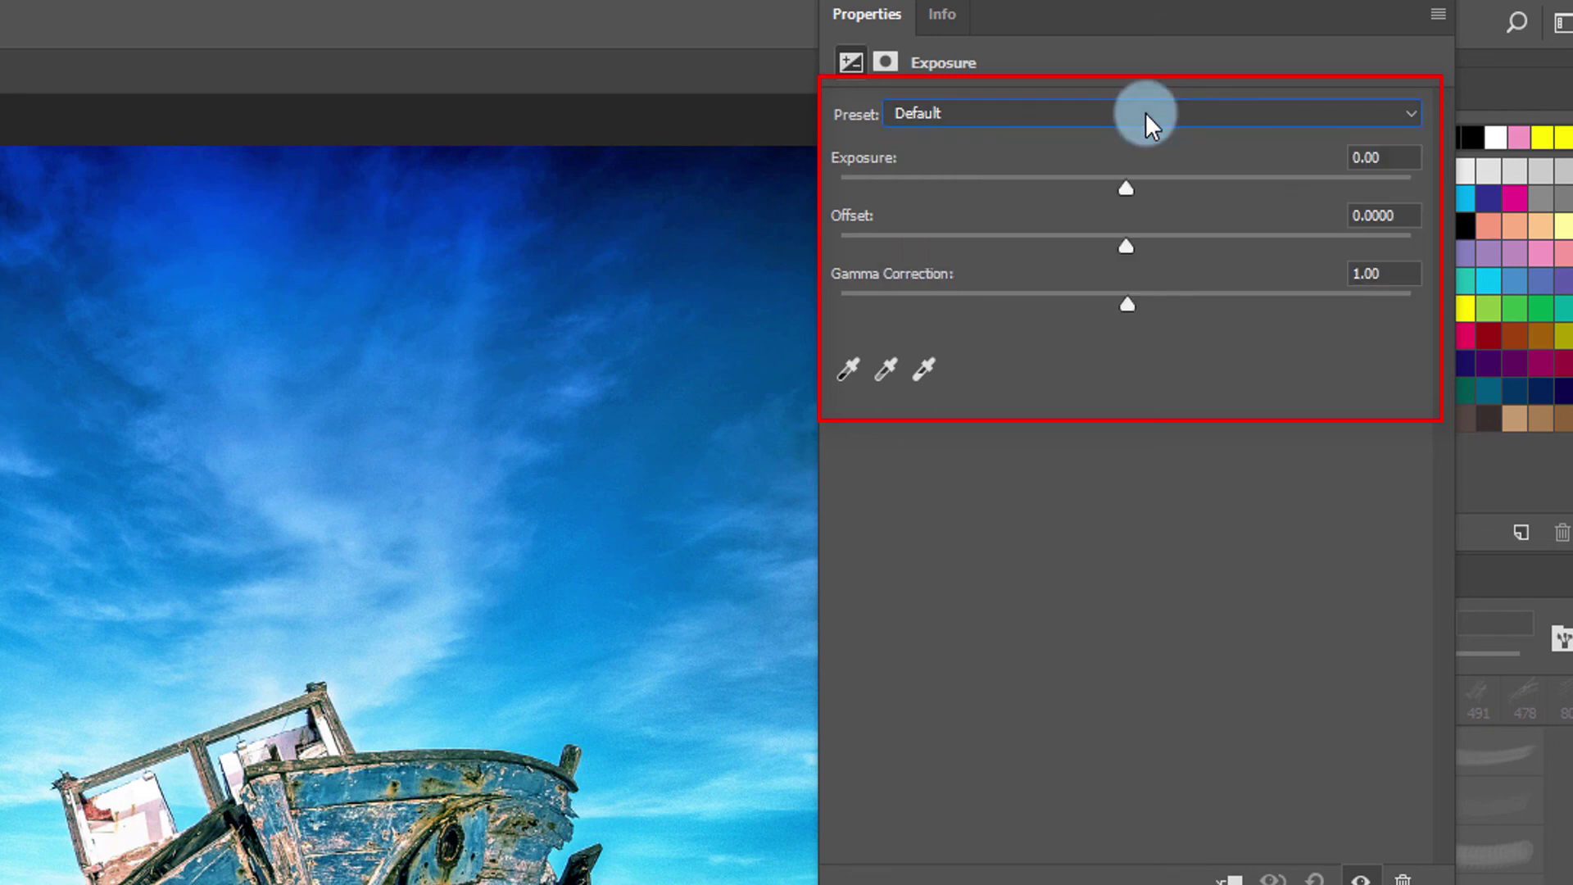
{"action": "left_click", "coordinate": [1133, 118]}
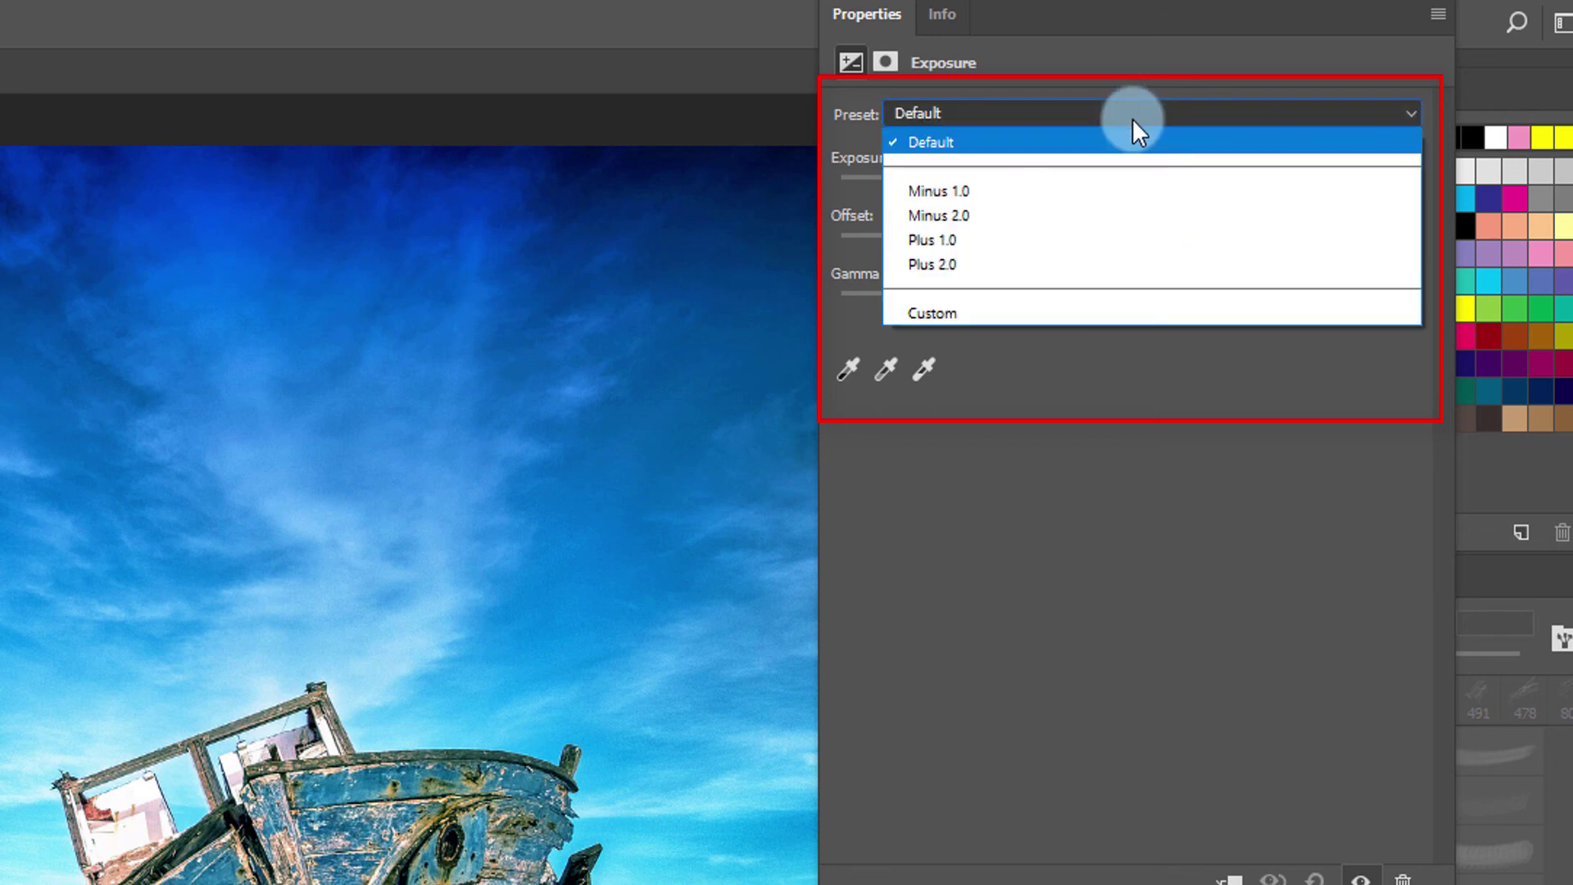
{"action": "left_click", "coordinate": [1048, 309]}
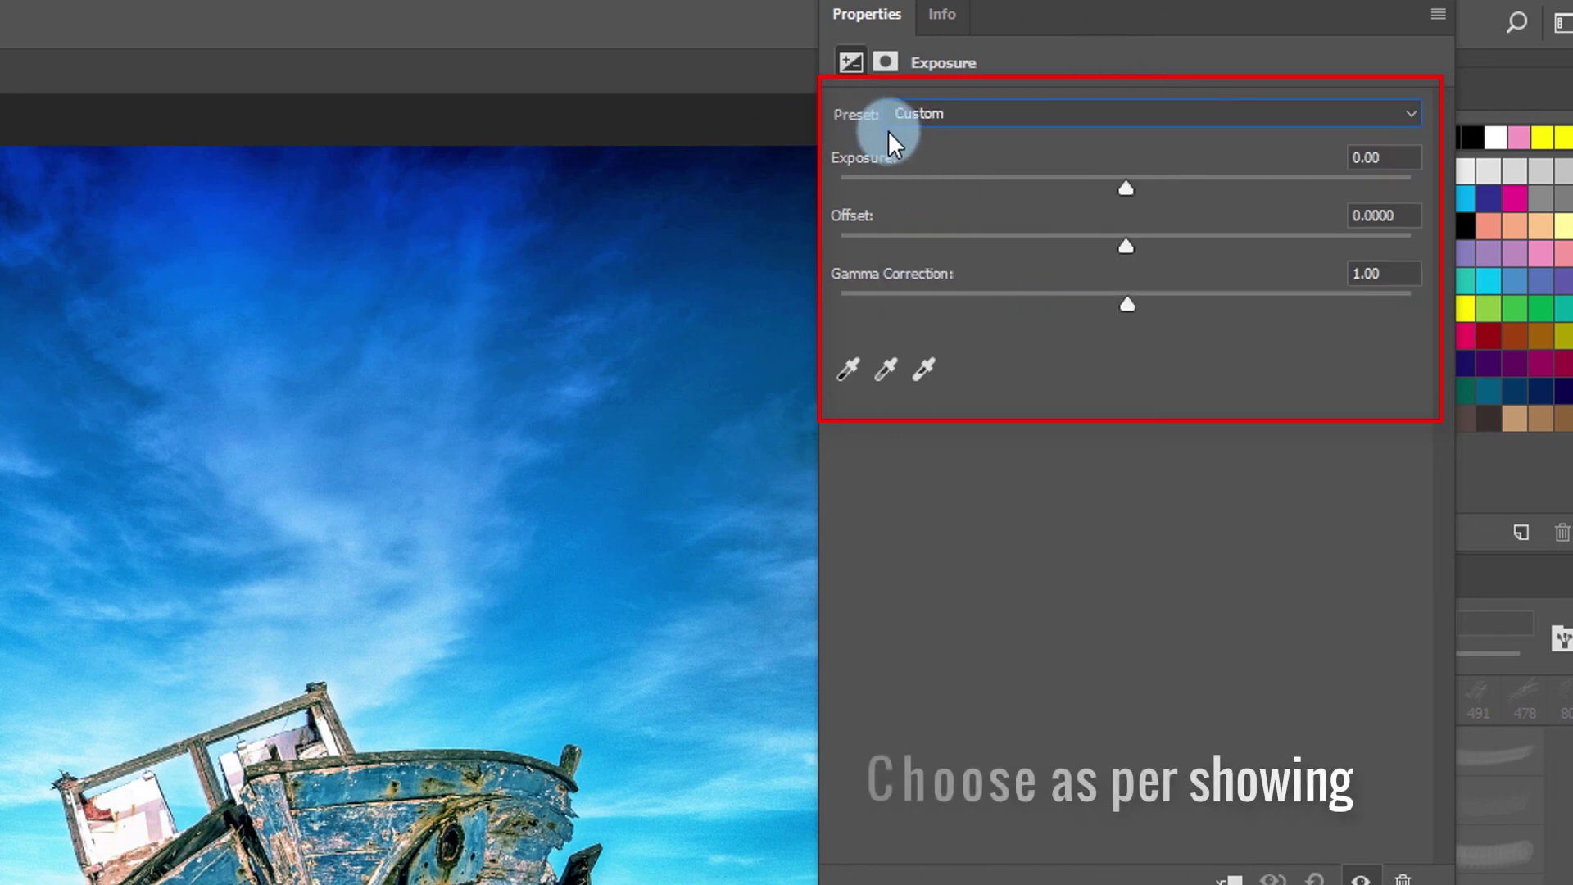
{"action": "left_click_drag", "start_coordinate": [1128, 190], "coordinate": [1148, 190]}
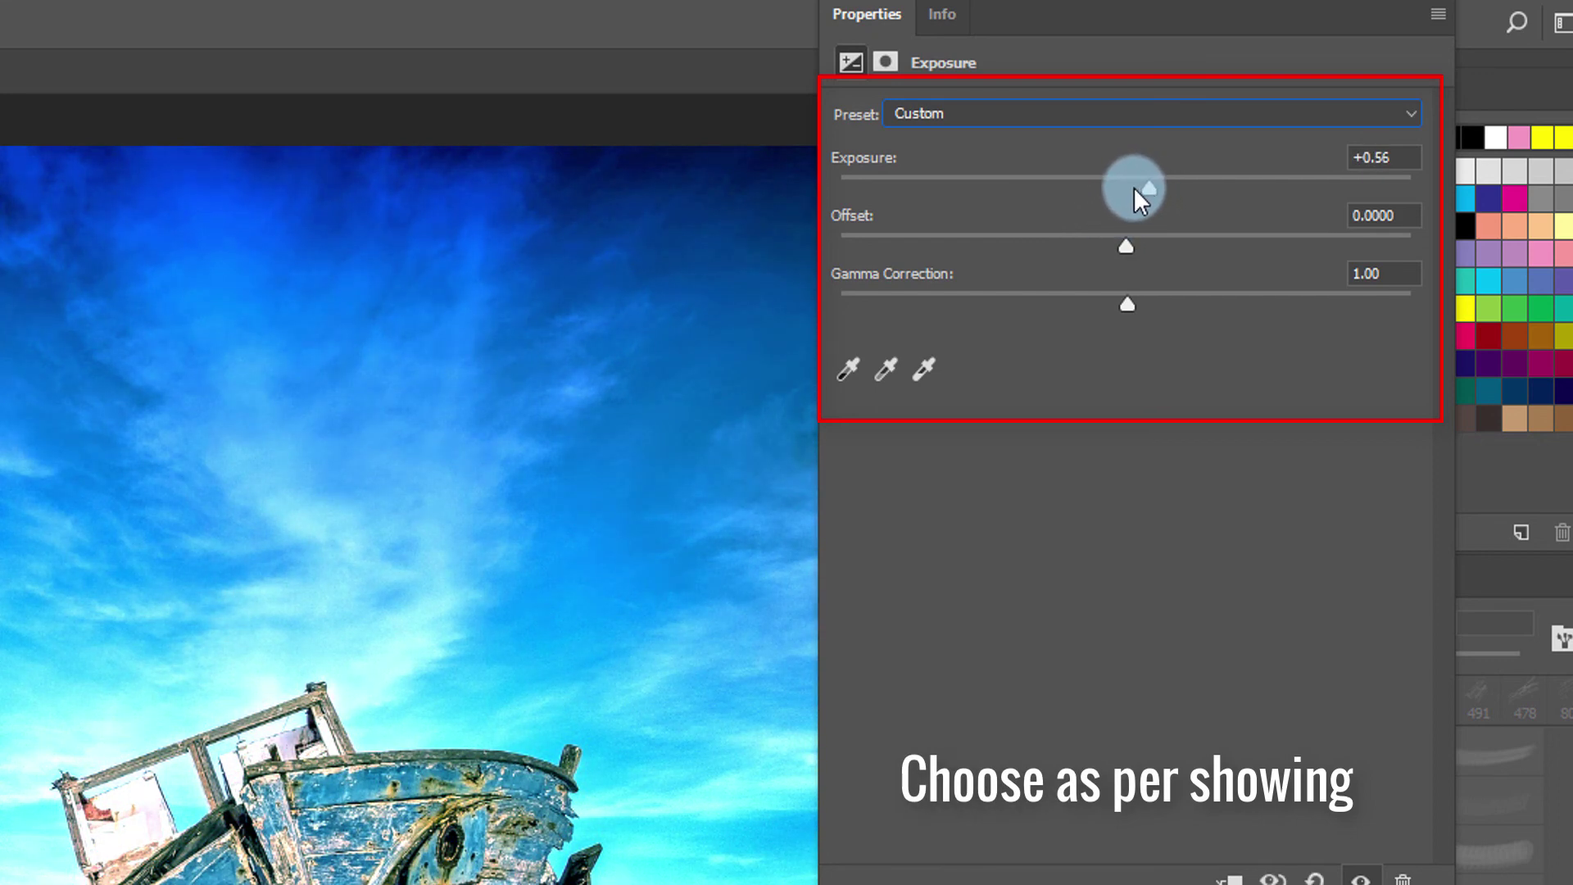
{"action": "left_click", "coordinate": [1392, 216]}
{"action": "left_click", "coordinate": [1382, 271]}
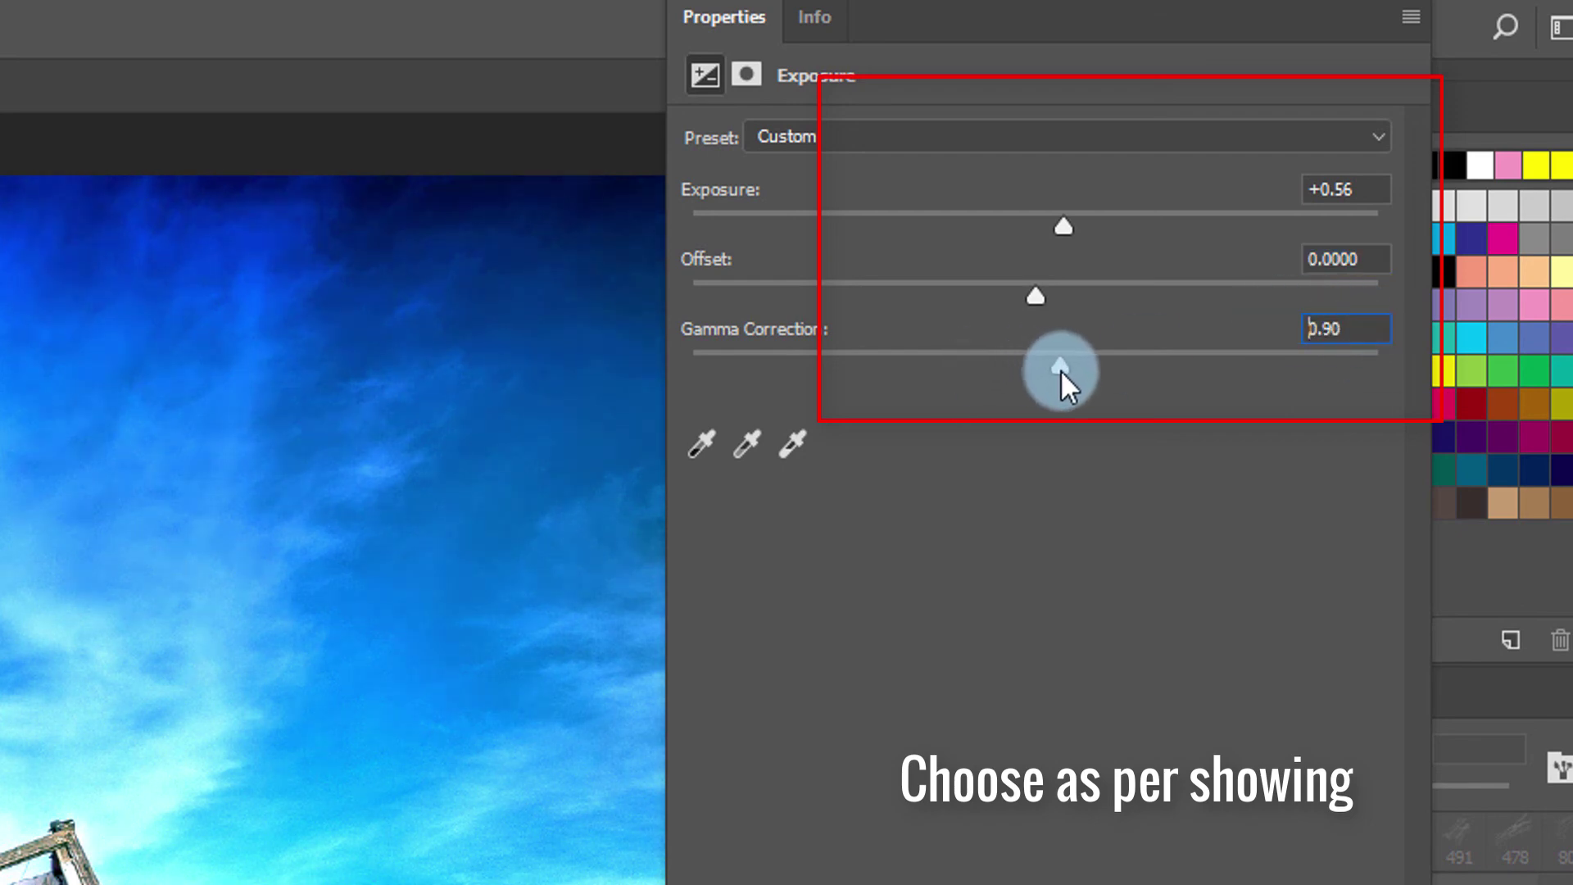
{"action": "left_click_drag", "start_coordinate": [1060, 371], "coordinate": [1062, 370]}
{"action": "left_click", "coordinate": [1317, 332]}
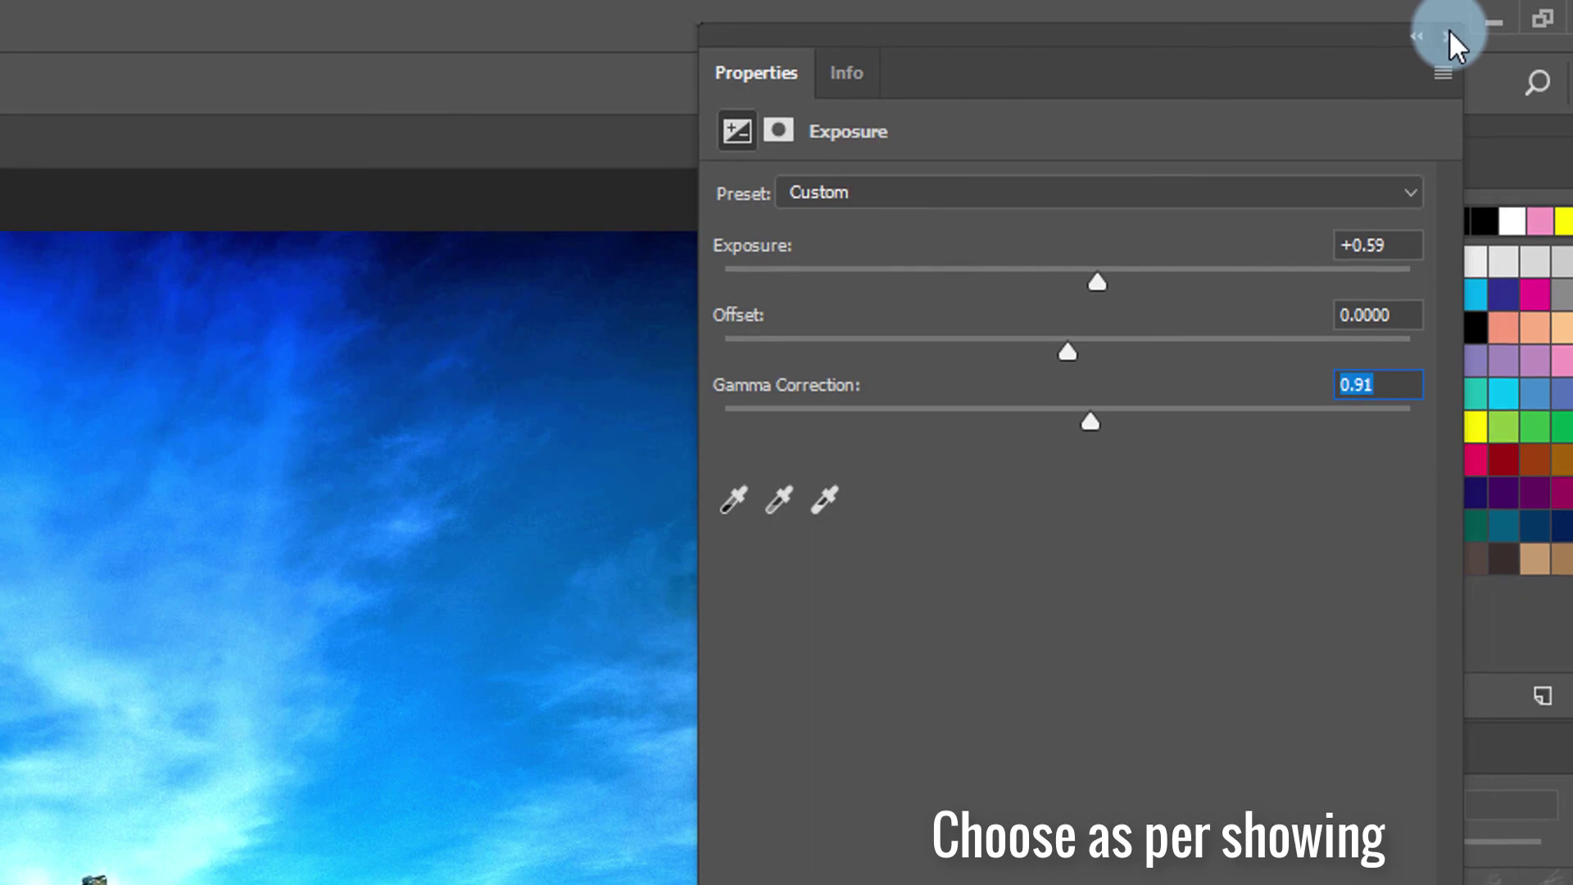
{"action": "left_click", "coordinate": [1410, 1]}
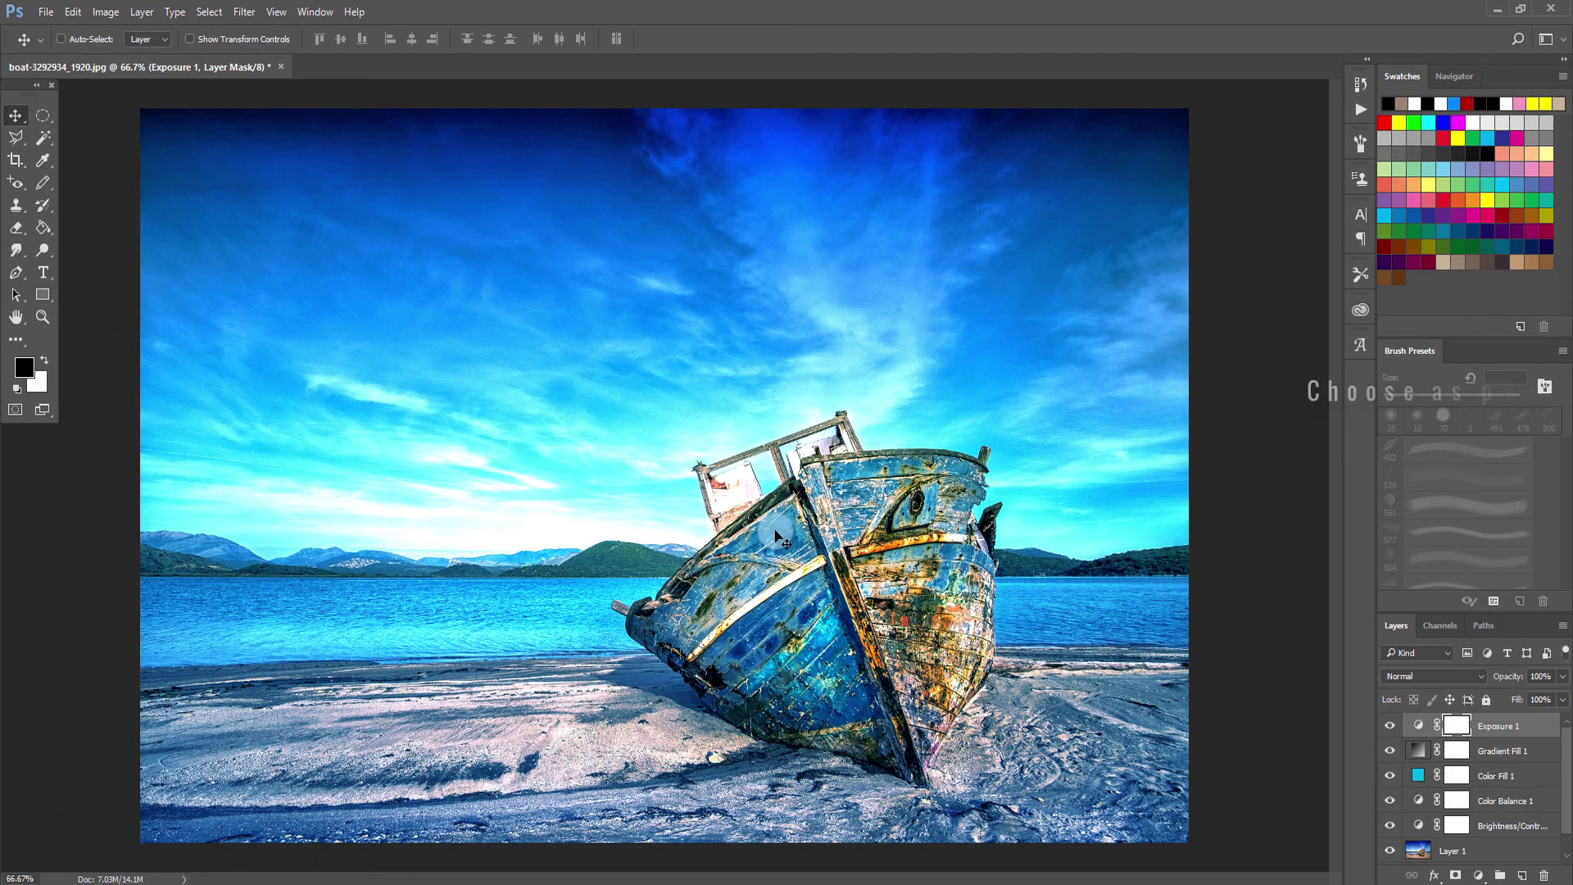
Stamp all visible layers into a new merged layer on top and name it Image
{"action": "key", "text": "ctrl+alt+shift+e"}
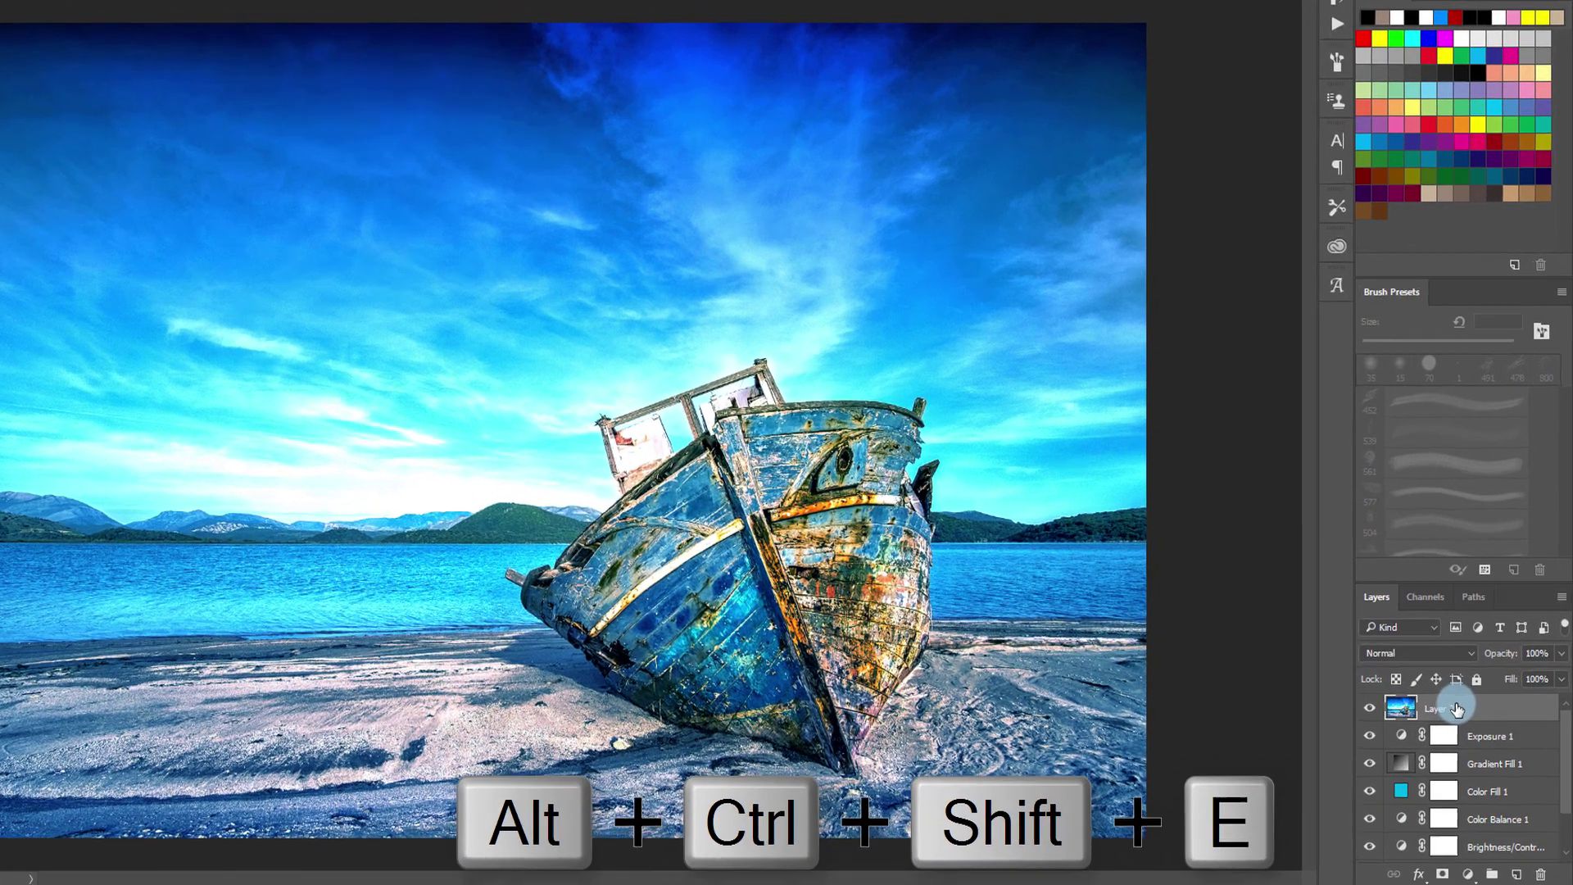
{"action": "double_click", "coordinate": [1458, 726]}
{"action": "type", "text": "Image"}
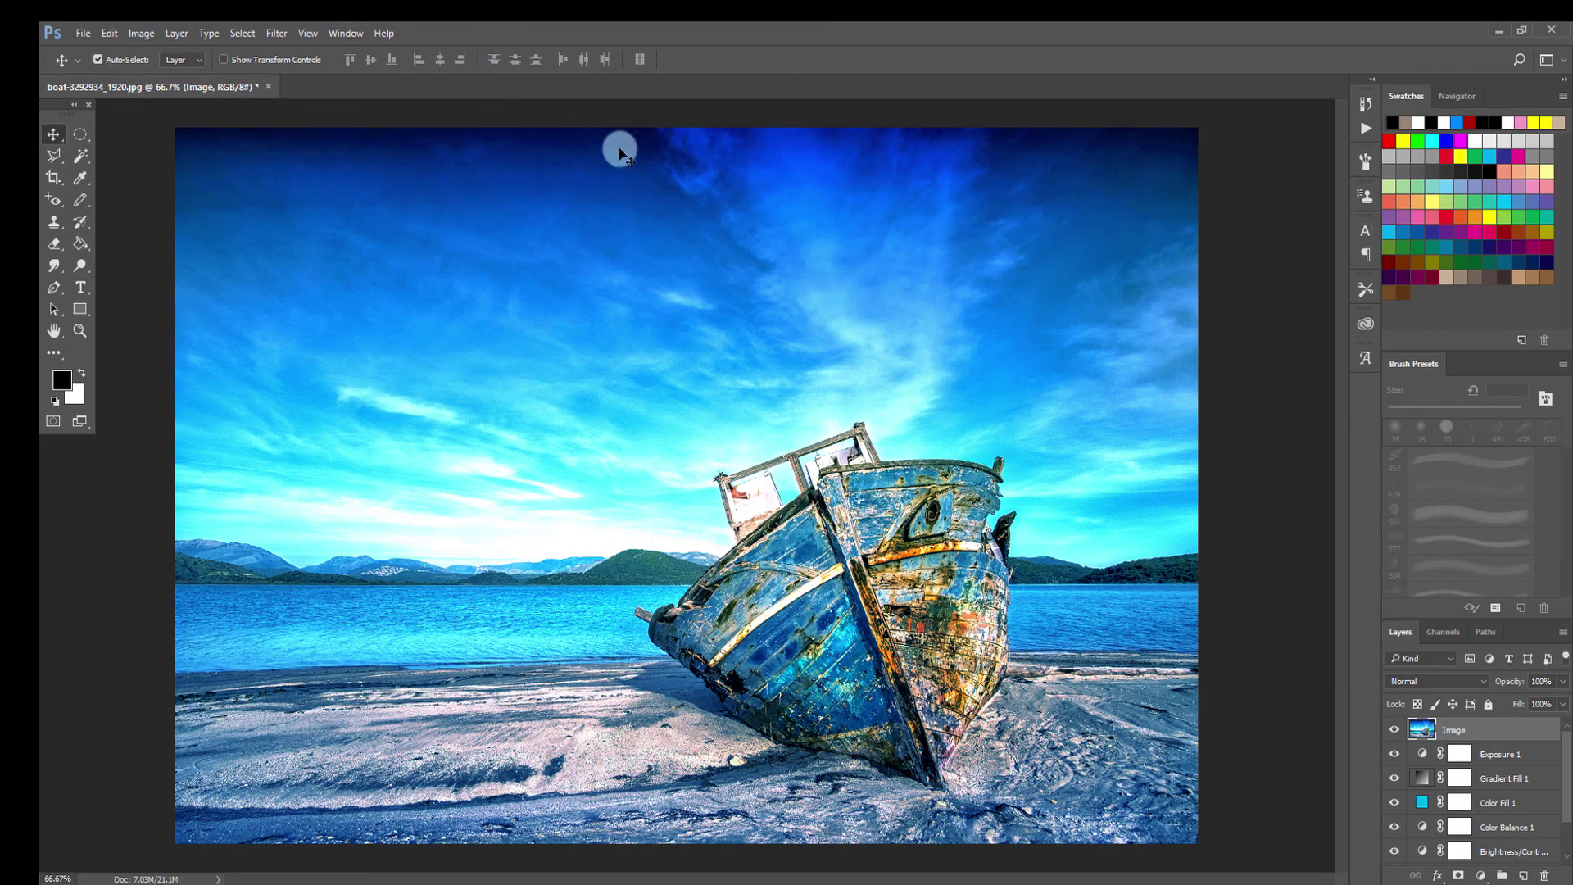
Open the Filter Gallery and choose the artistic Rough Pastels filter, with the boat in the preview
{"action": "left_click", "coordinate": [276, 33]}
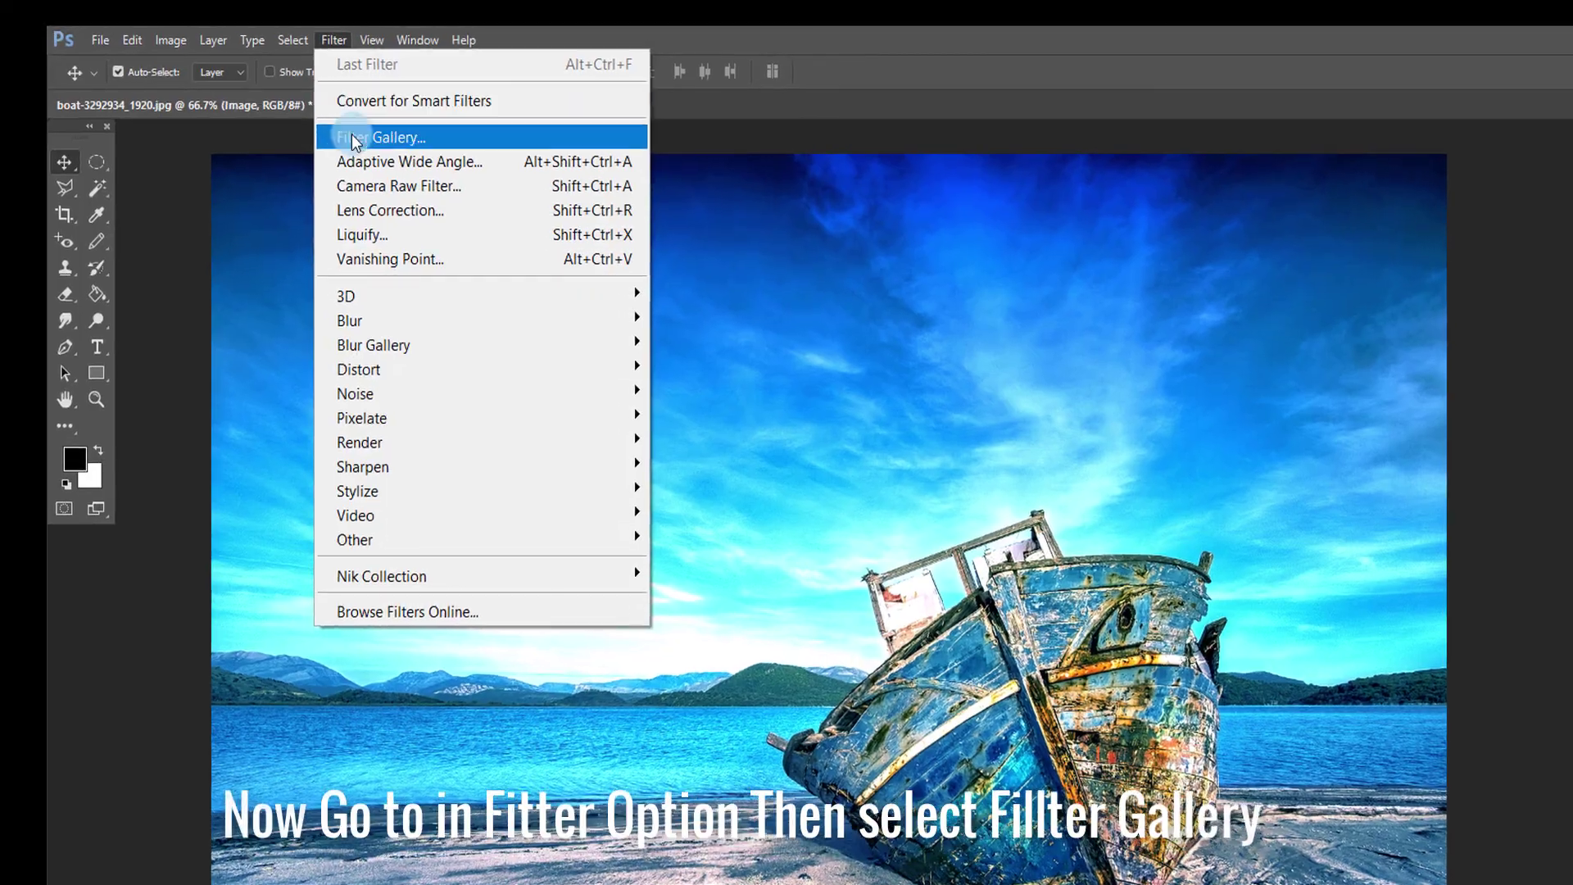
{"action": "left_click", "coordinate": [348, 135]}
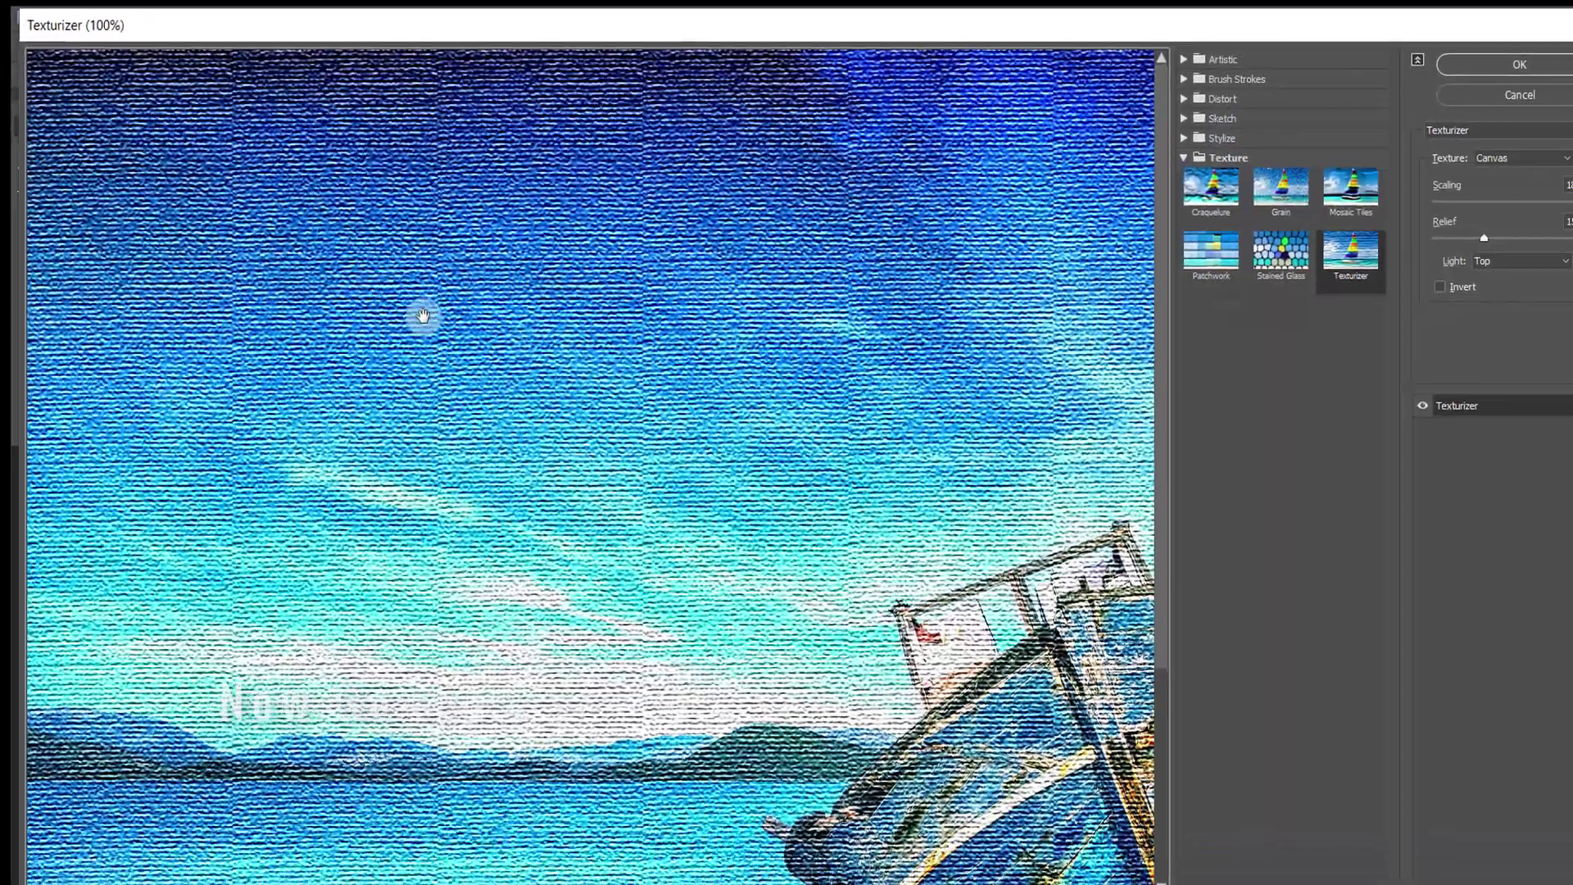
{"action": "left_click", "coordinate": [1356, 89]}
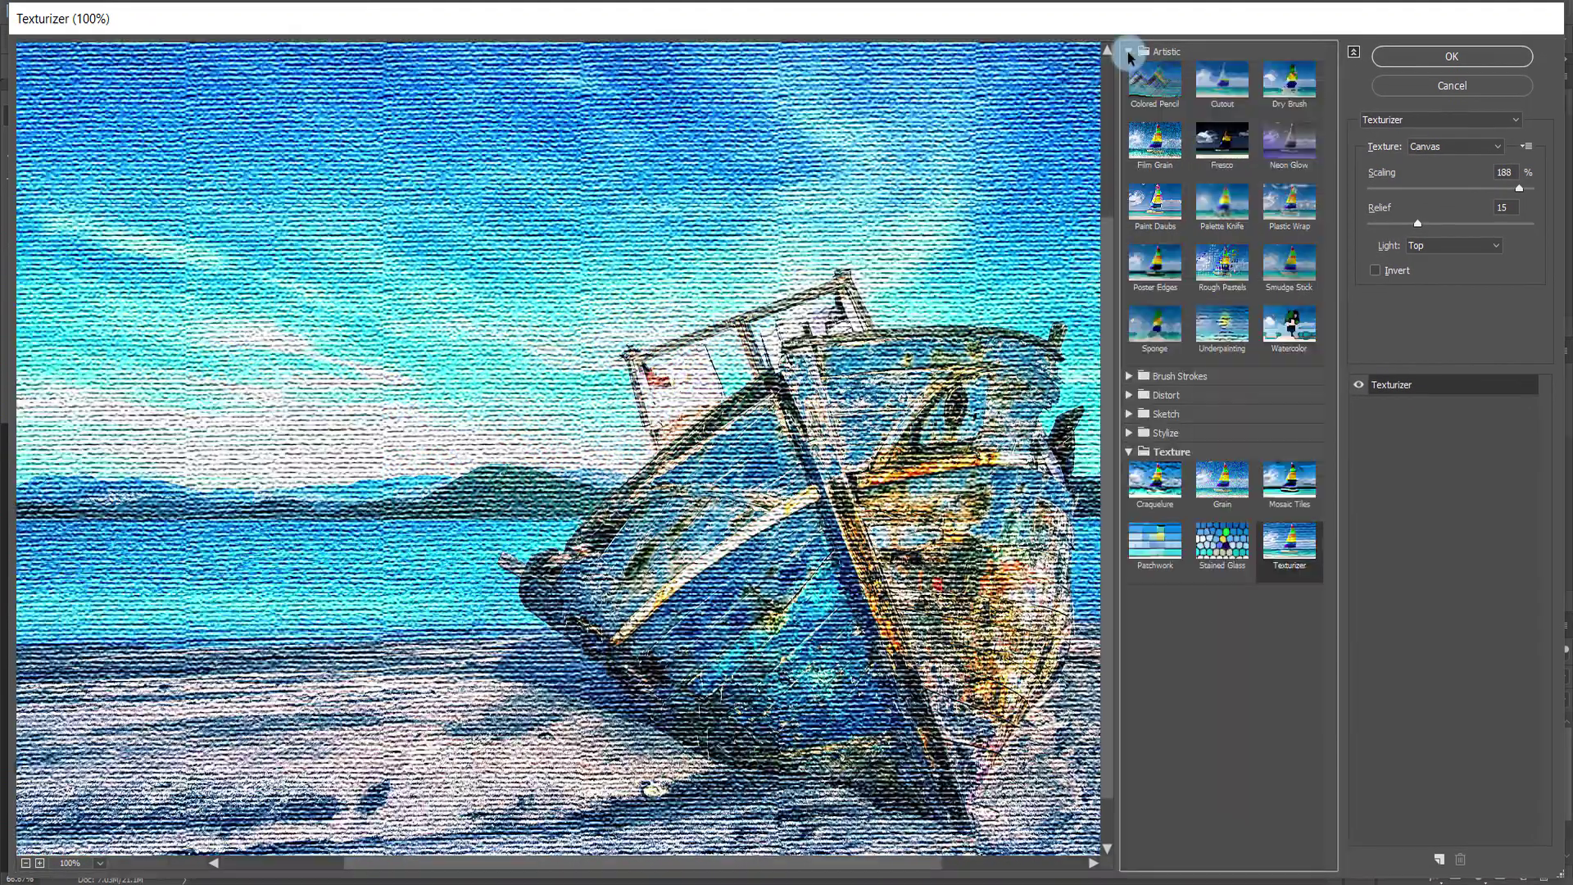
{"action": "left_click", "coordinate": [1224, 288]}
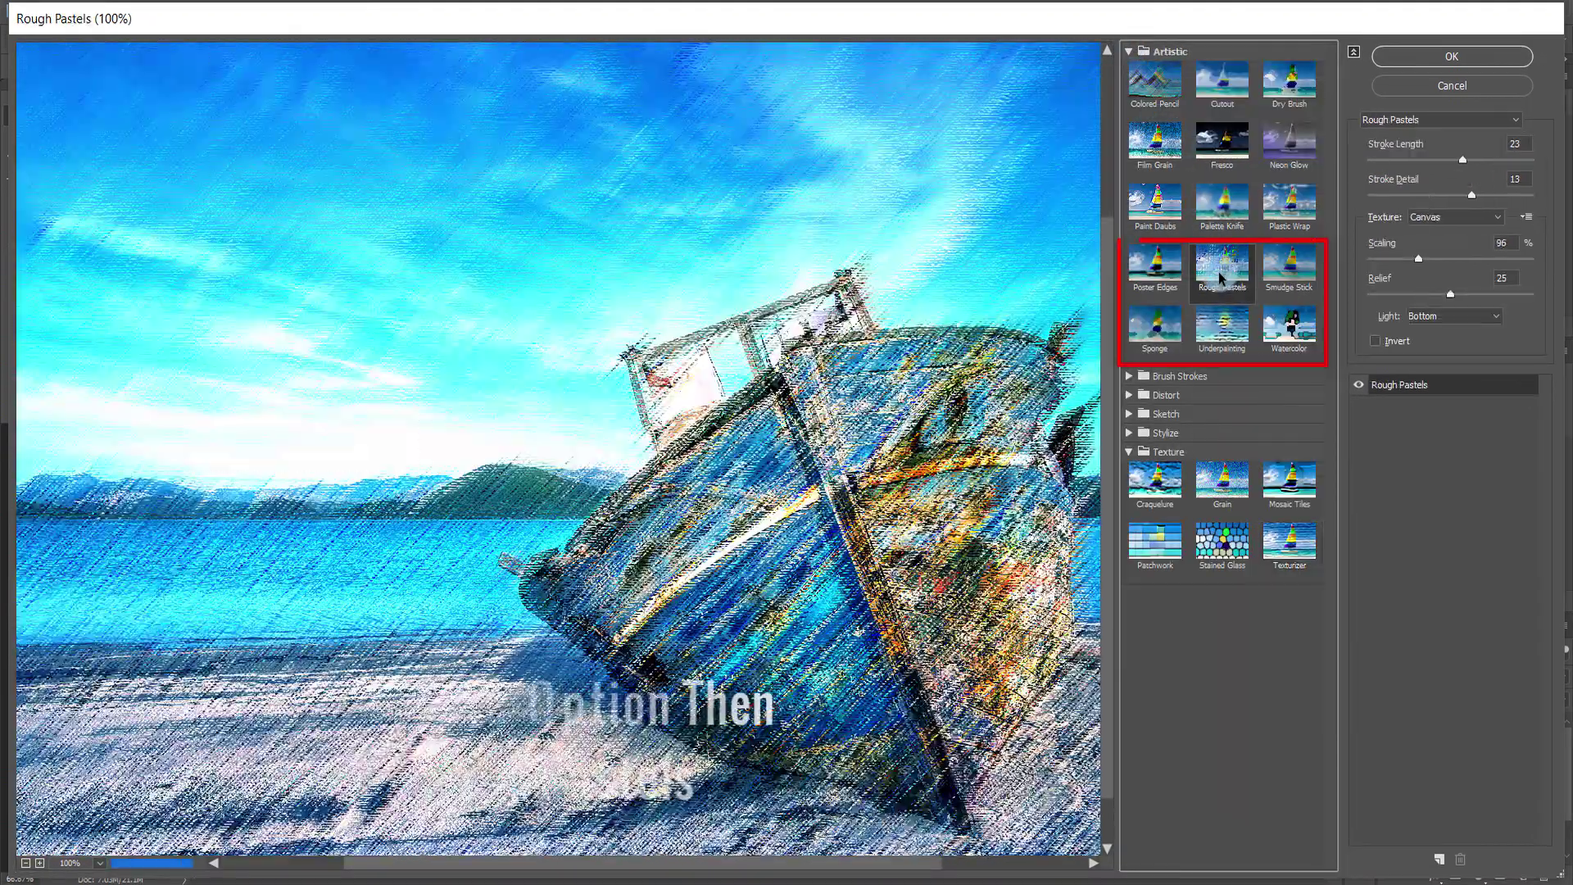
{"action": "left_click_drag", "start_coordinate": [771, 434], "coordinate": [732, 358]}
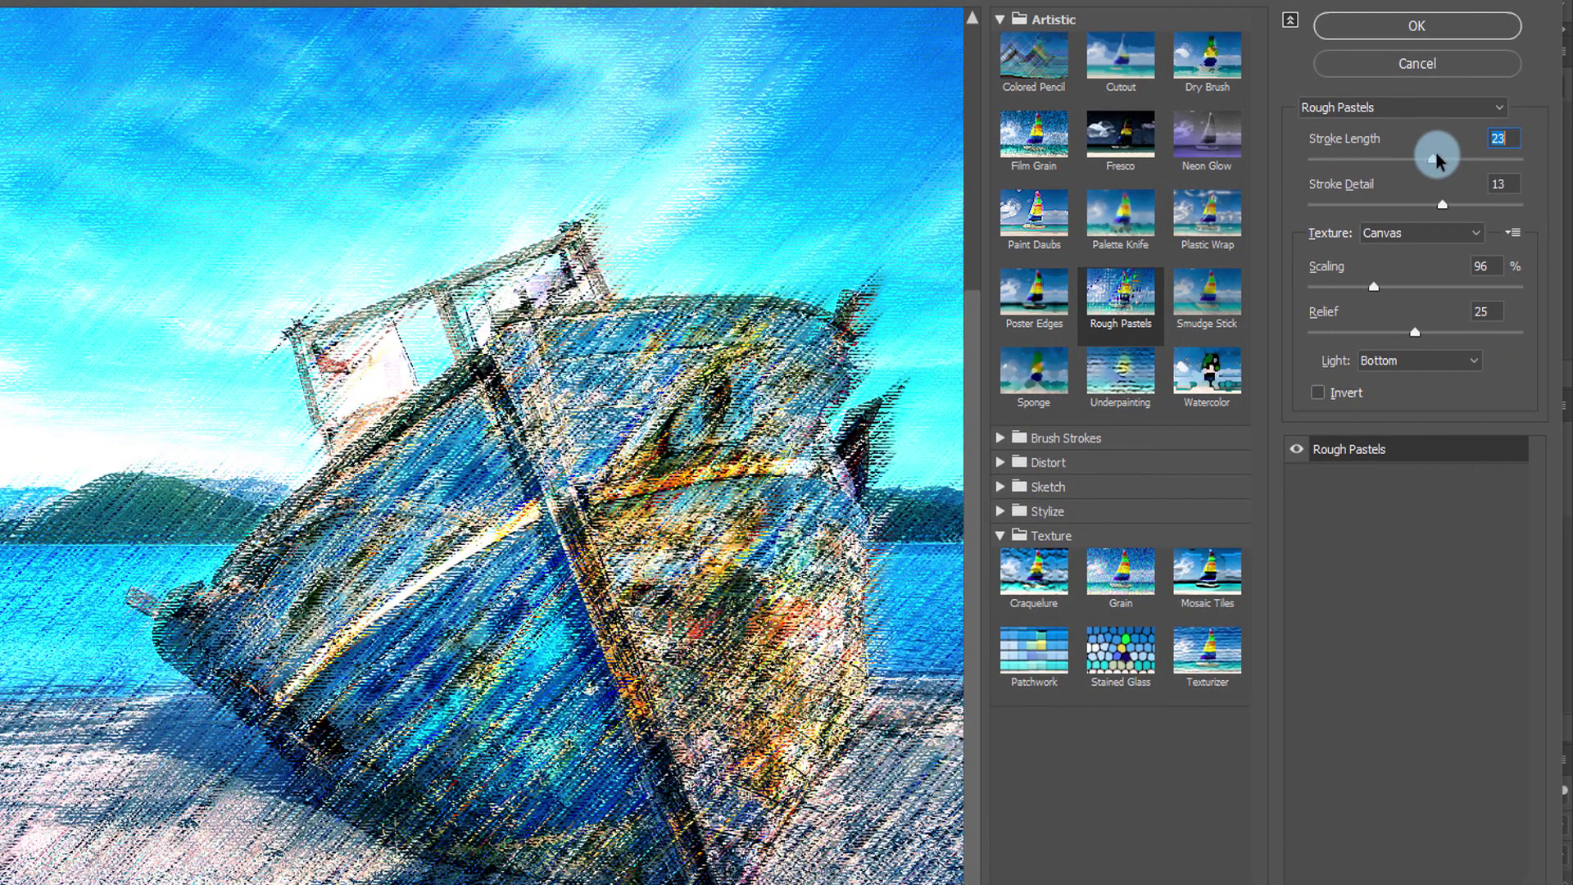
Set Rough Pastels to stroke length 22, stroke detail 15 and Canvas texture, and apply the filter
{"action": "left_click_drag", "start_coordinate": [1431, 158], "coordinate": [1402, 149]}
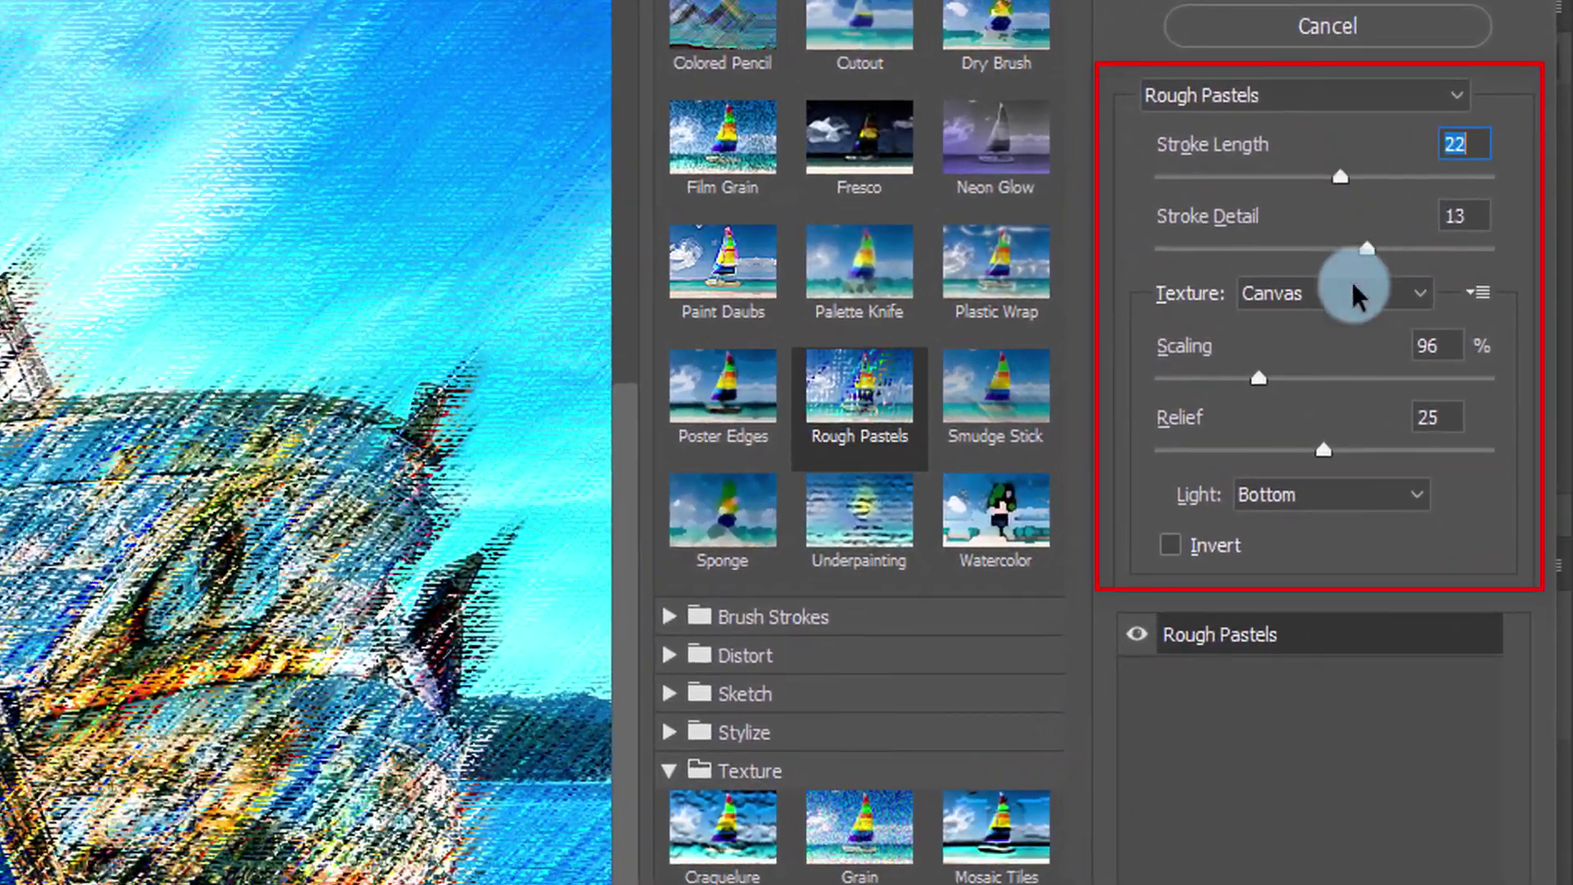
{"action": "left_click_drag", "start_coordinate": [1378, 246], "coordinate": [1402, 249]}
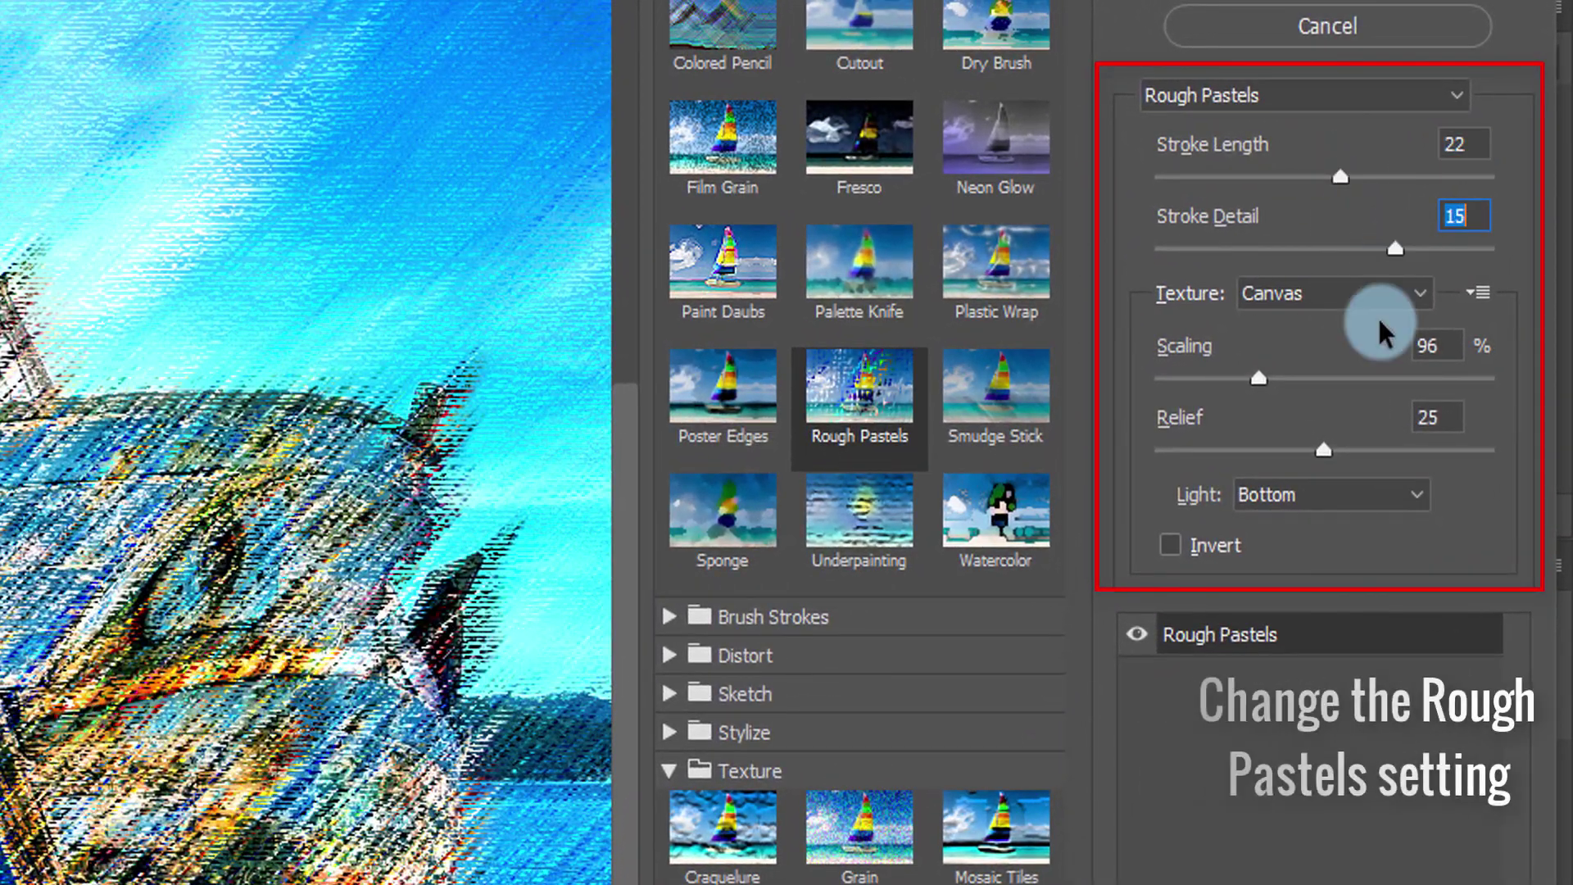
{"action": "left_click", "coordinate": [1353, 288]}
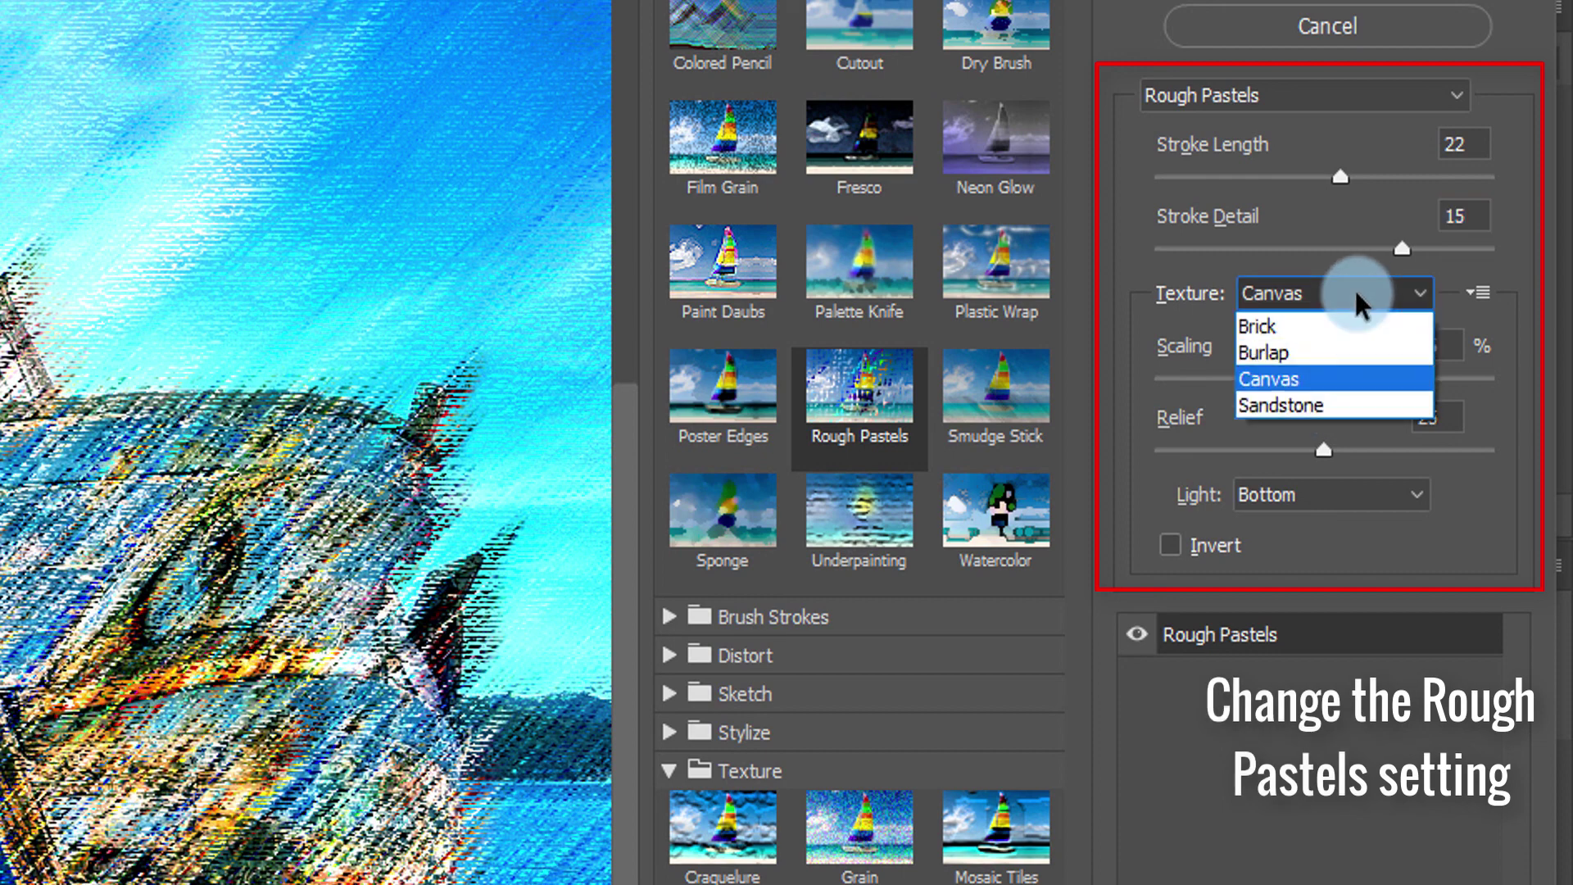
{"action": "left_click", "coordinate": [1319, 353]}
{"action": "left_click", "coordinate": [1324, 290]}
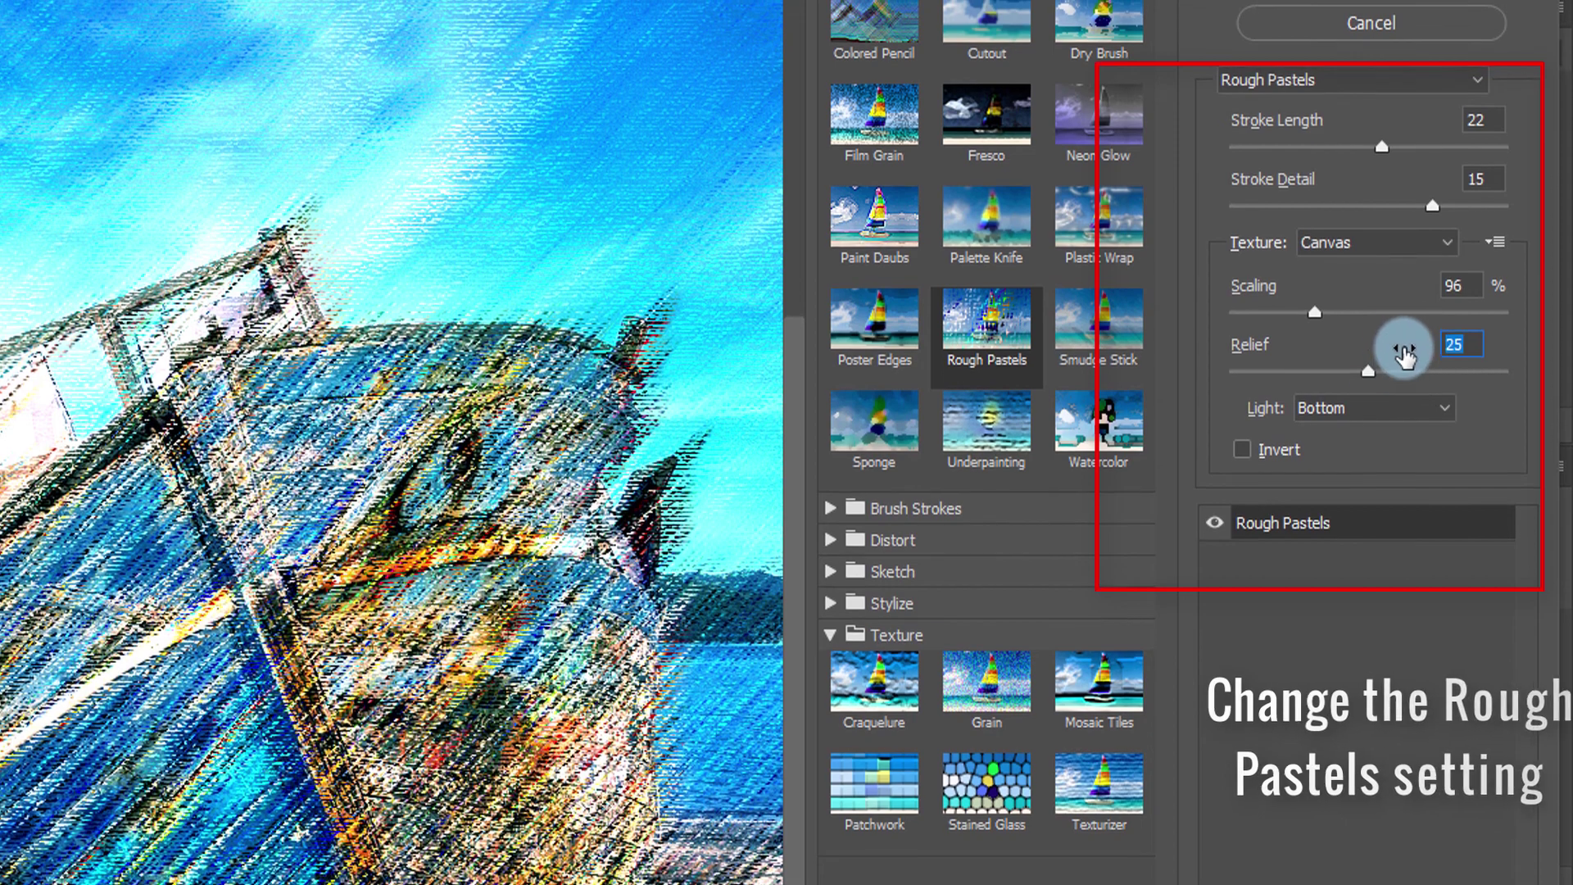
{"action": "left_click", "coordinate": [1351, 32]}
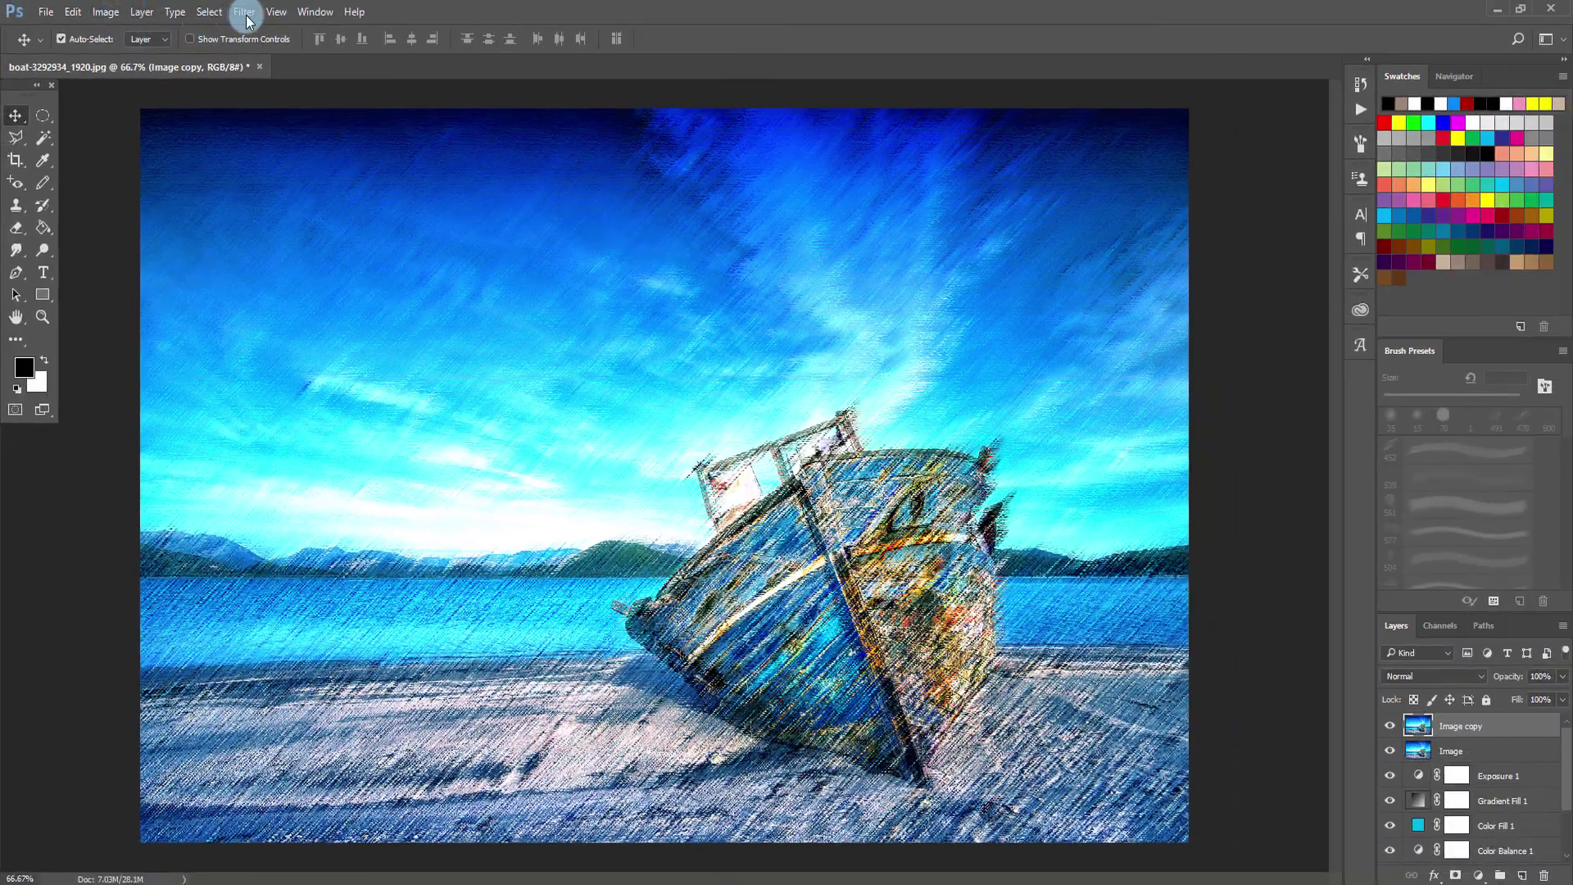
Reopen the Filter Gallery for the Image copy layer and choose the Texturizer filter, with the boat in the preview
{"action": "left_click", "coordinate": [246, 15]}
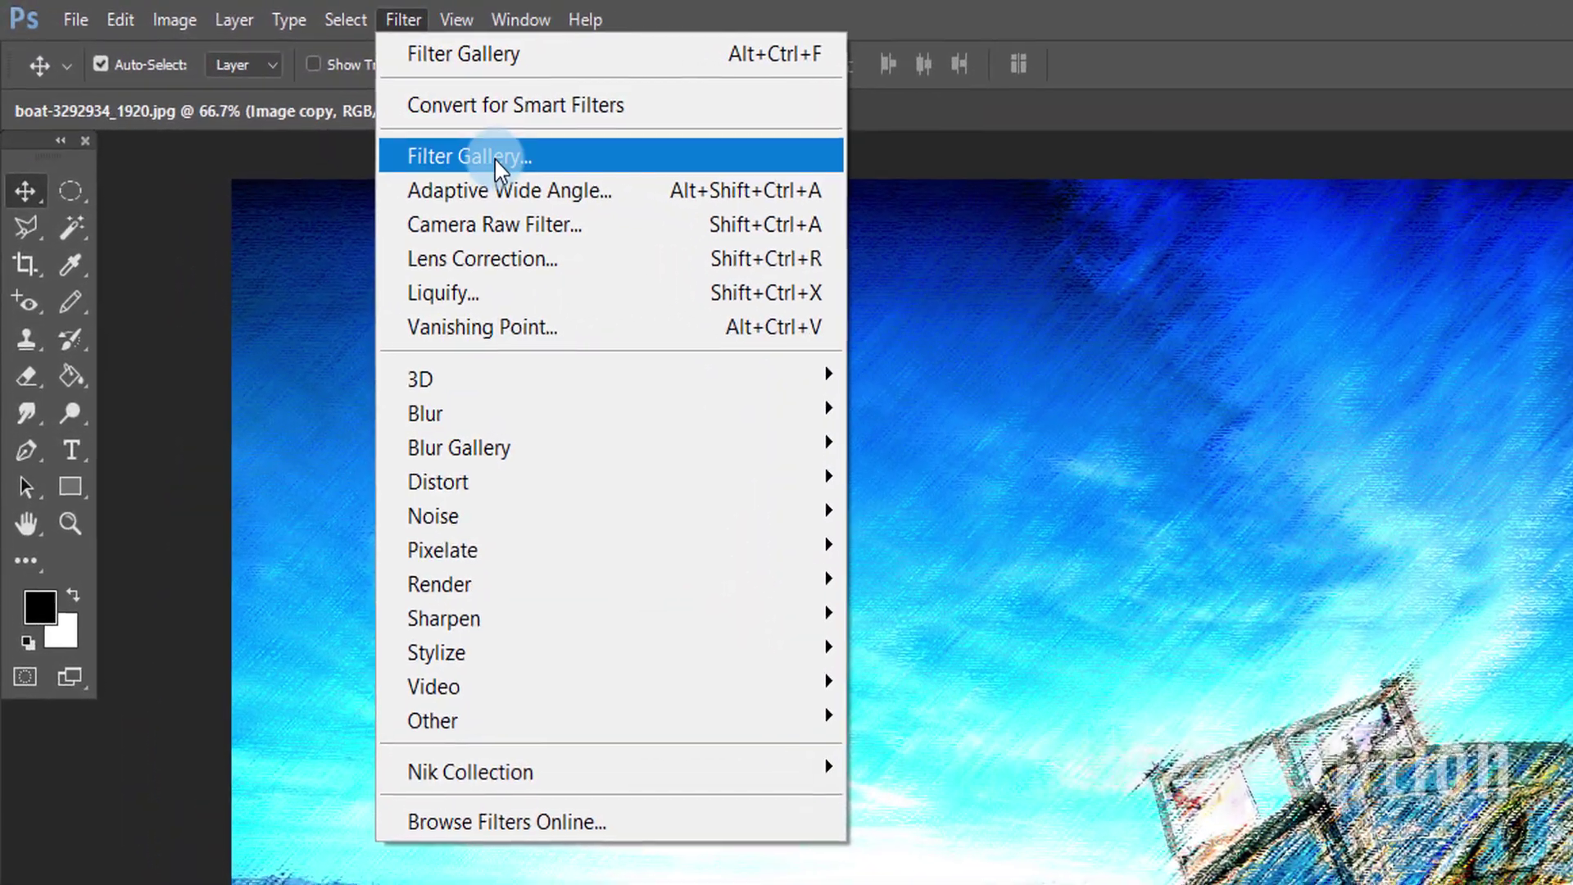
{"action": "left_click", "coordinate": [299, 94]}
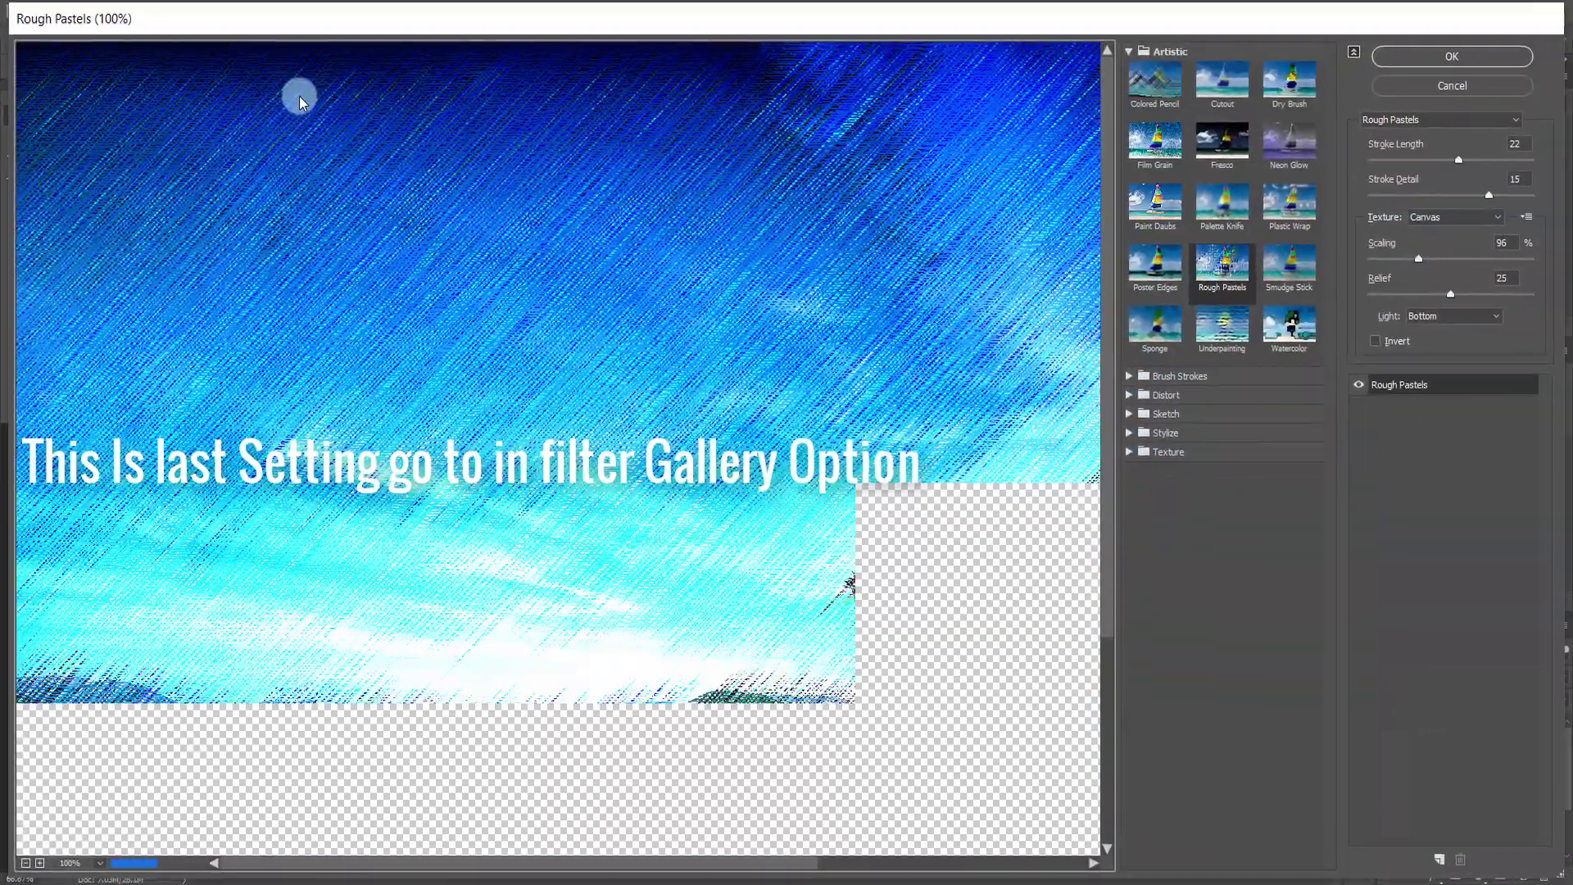
{"action": "left_click", "coordinate": [1130, 53]}
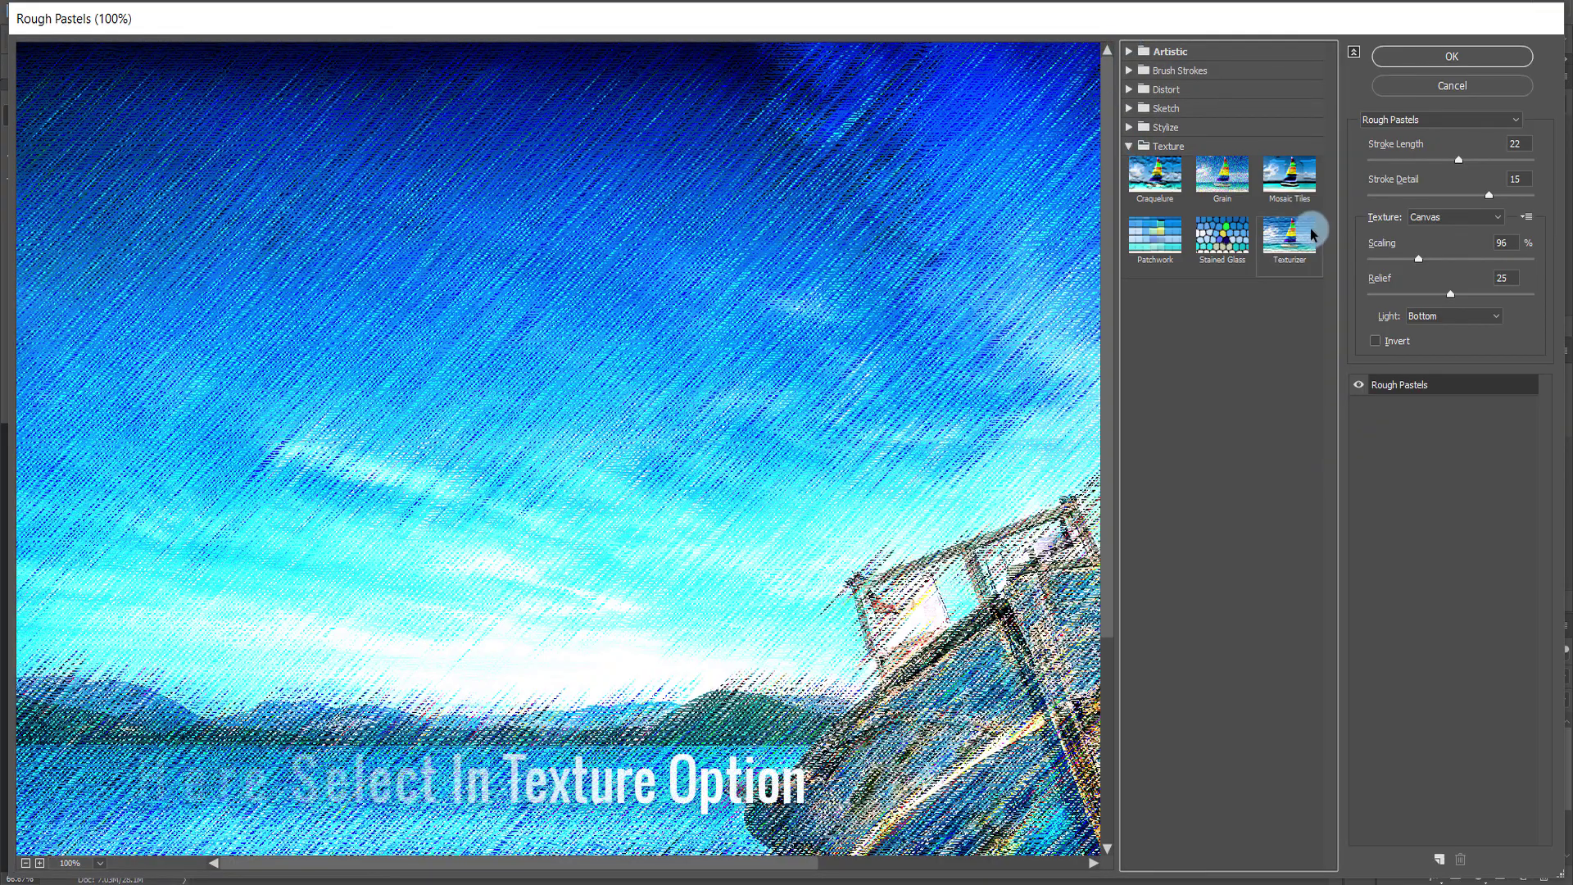
{"action": "left_click", "coordinate": [1309, 234]}
{"action": "left_click_drag", "start_coordinate": [789, 512], "coordinate": [569, 284]}
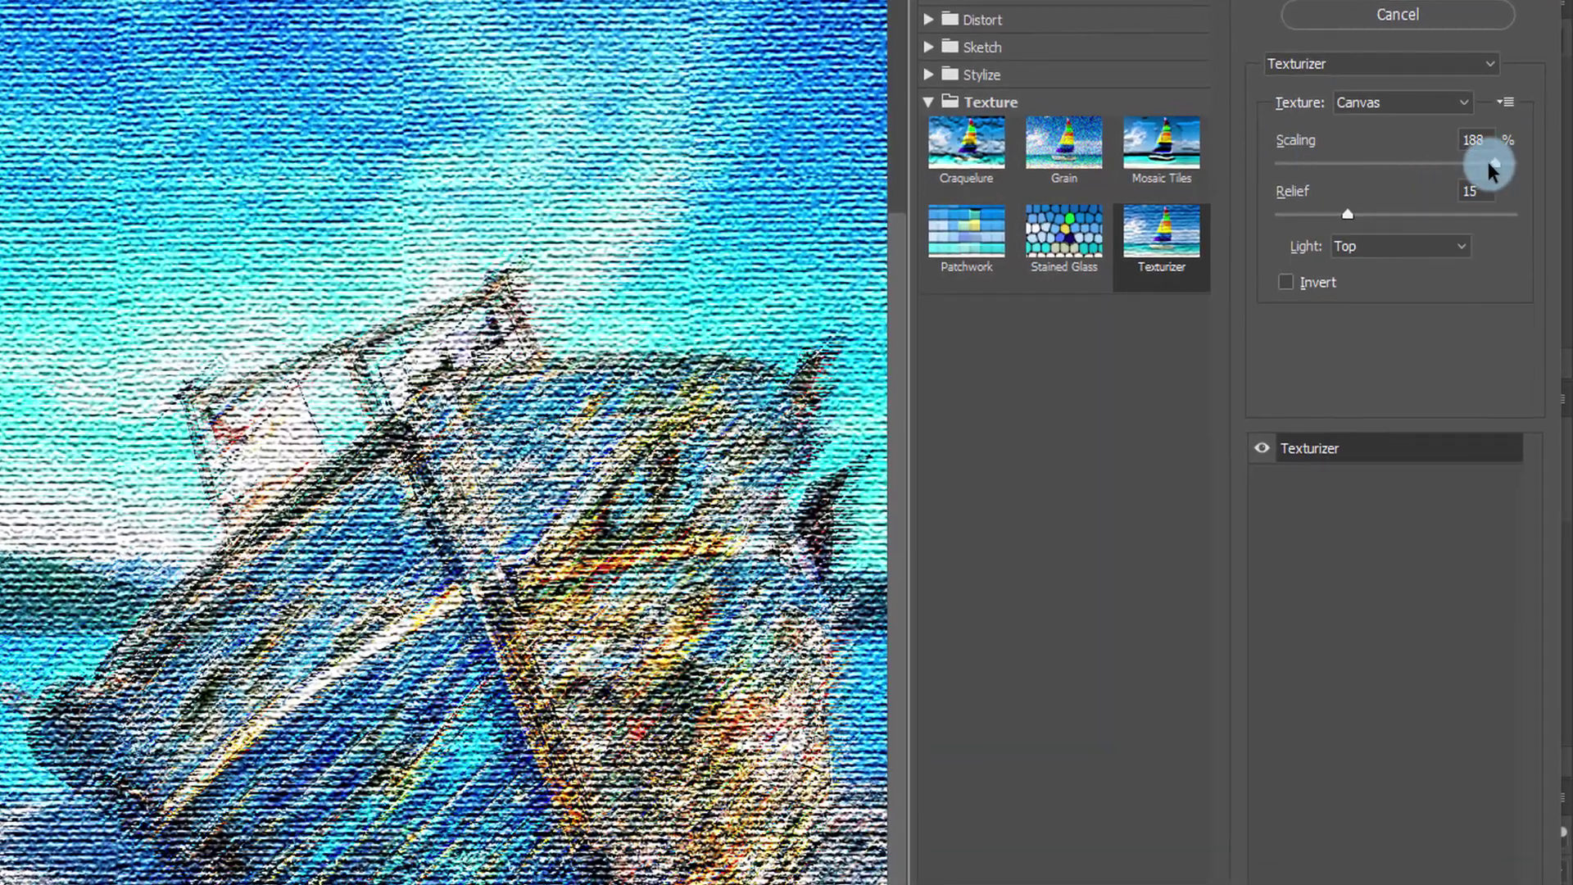
Set the Texturizer's relief to 13, reduce its scaling to below 133% and apply the filter to the image
{"action": "left_click_drag", "start_coordinate": [1493, 163], "coordinate": [1408, 162]}
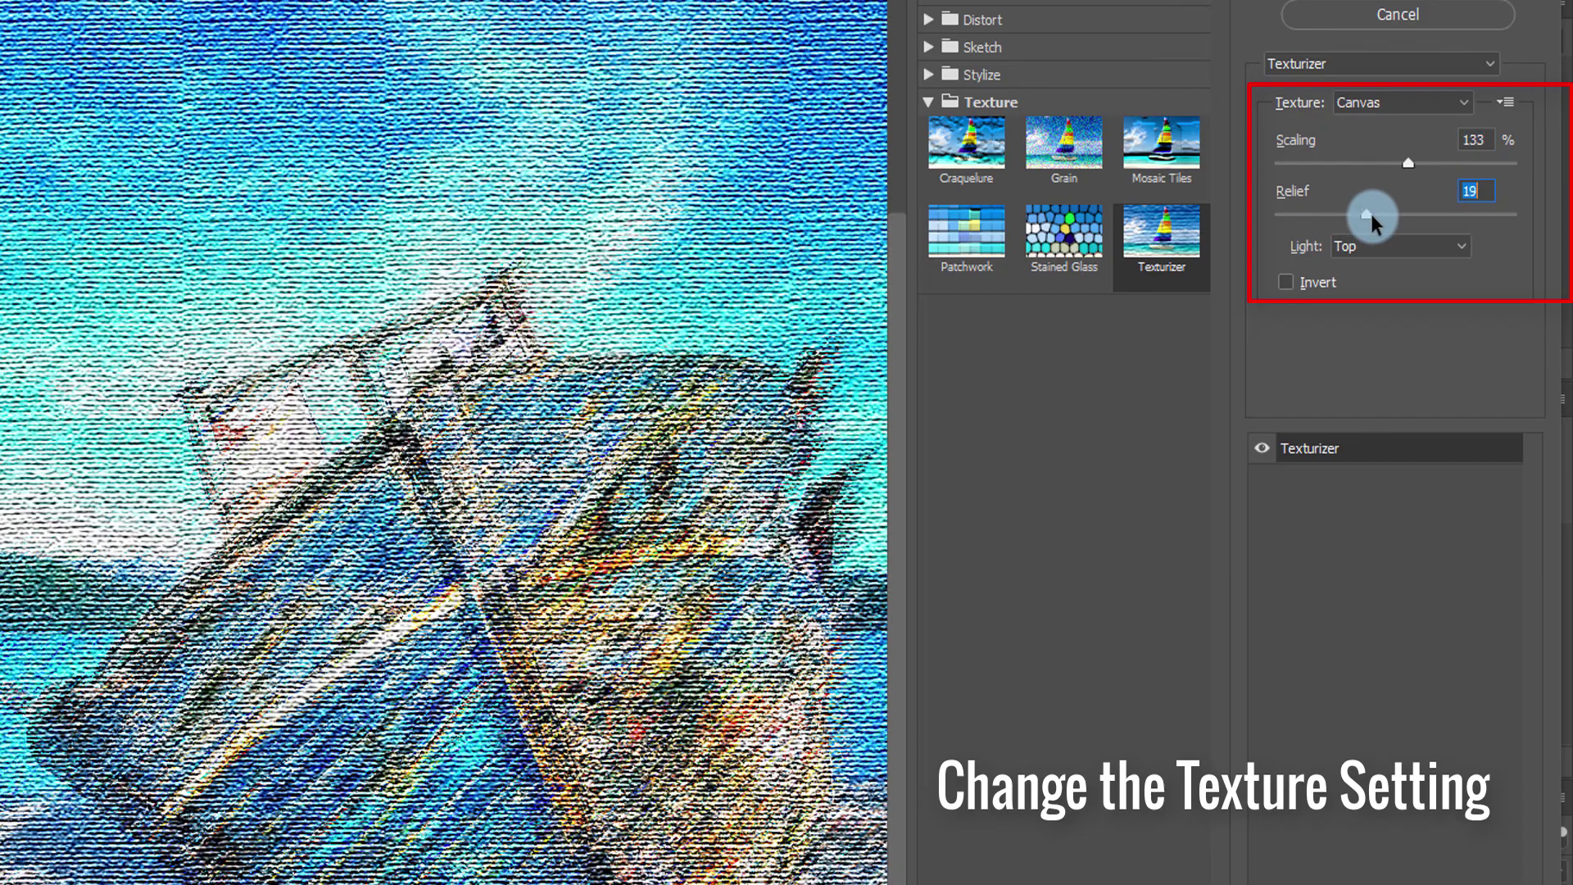
{"action": "left_click_drag", "start_coordinate": [1380, 215], "coordinate": [1337, 215]}
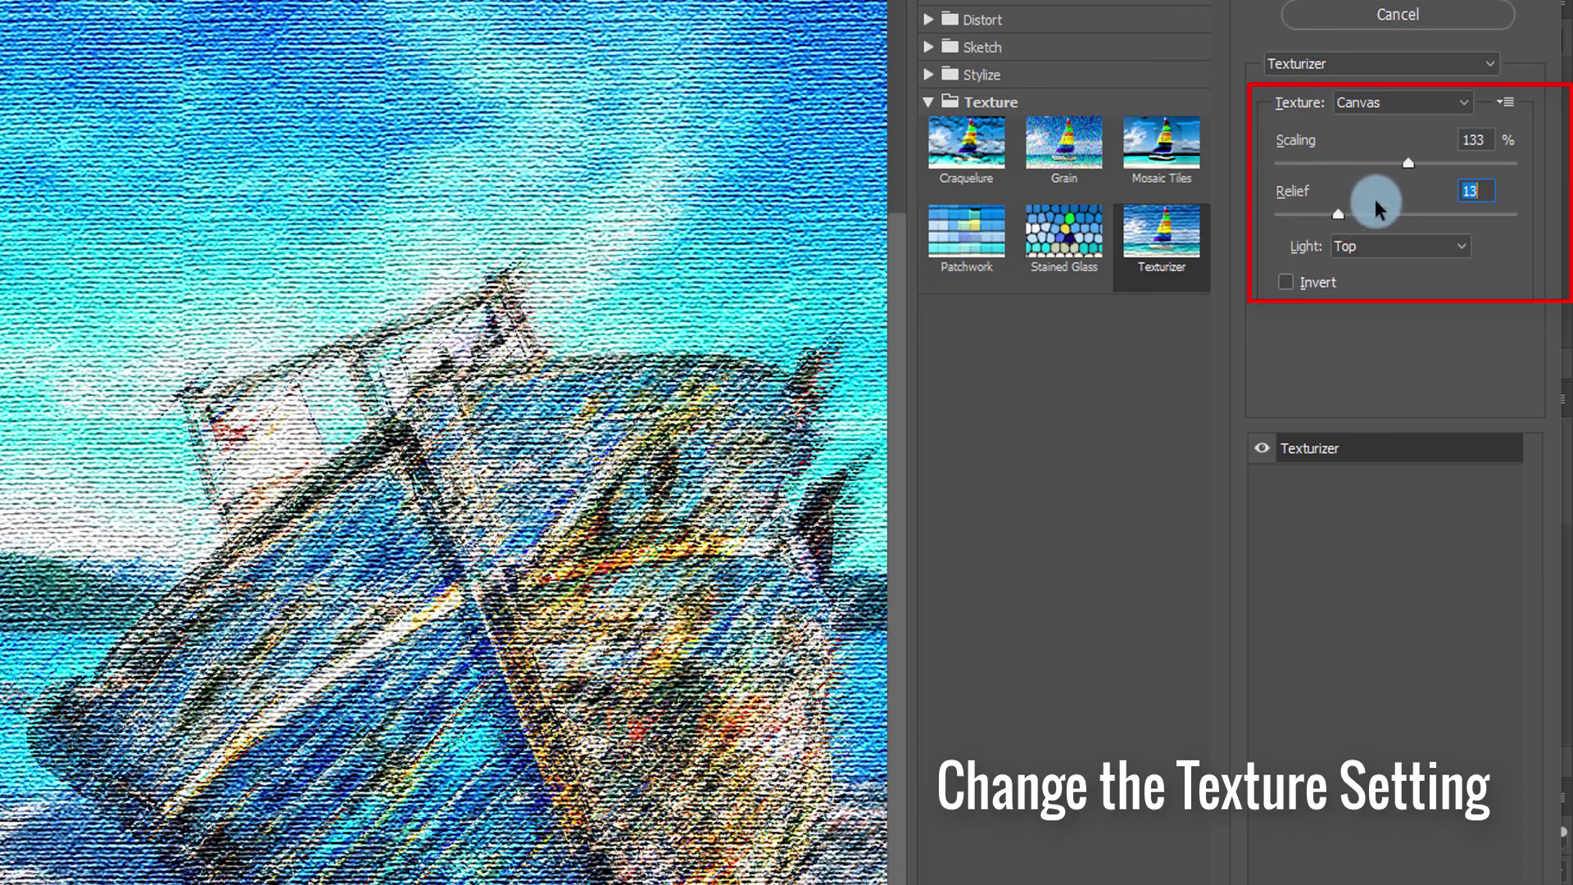
{"action": "left_click_drag", "start_coordinate": [1408, 163], "coordinate": [1387, 159]}
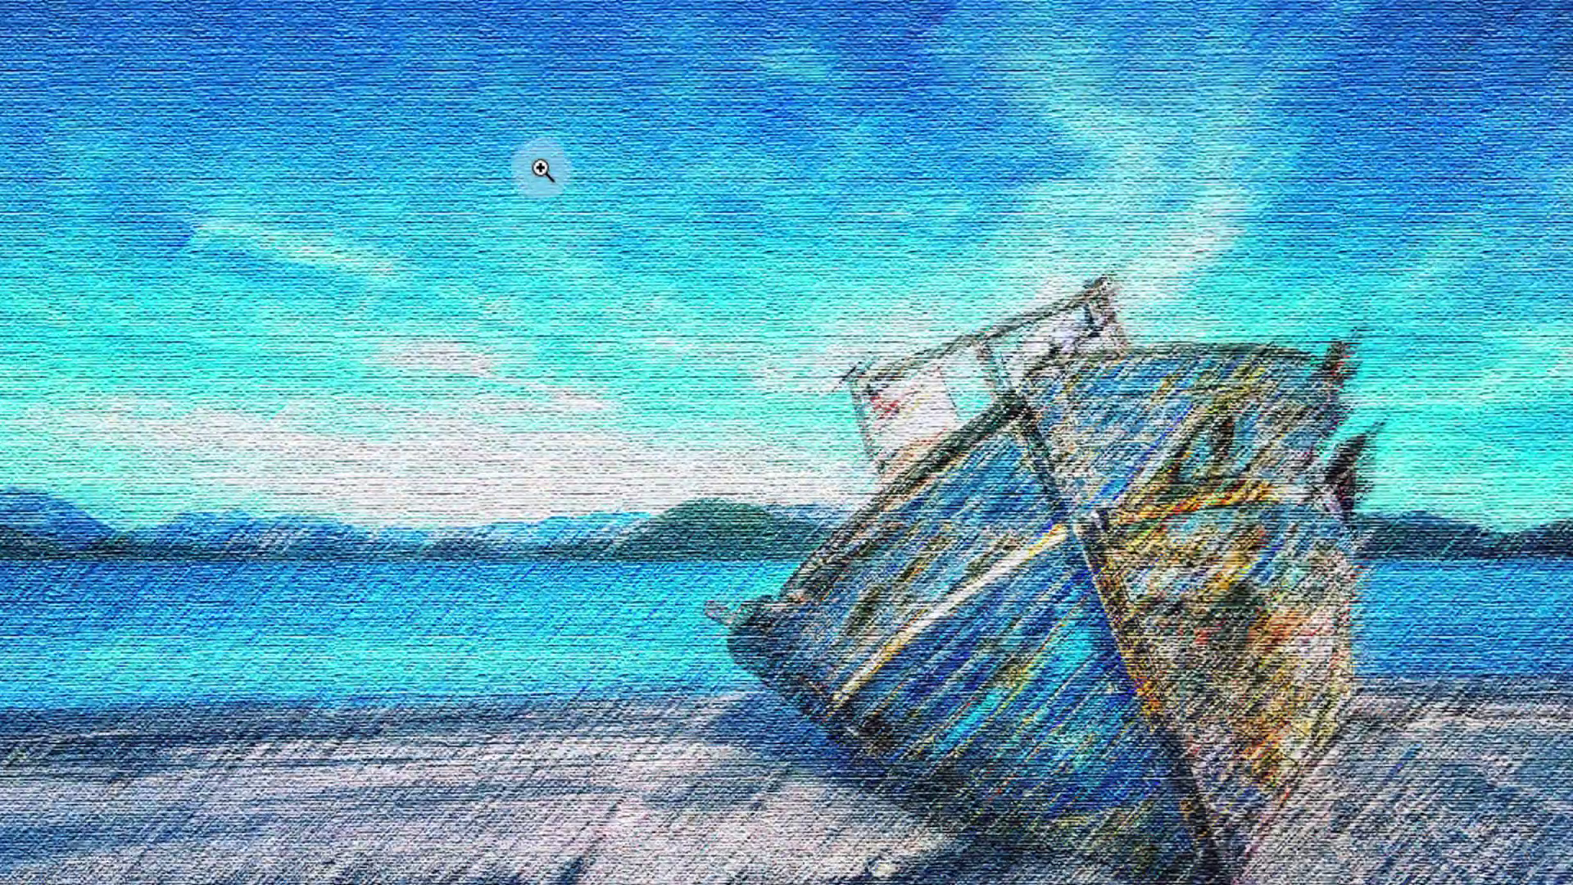
{"action": "right_click", "coordinate": [540, 169]}
{"action": "left_click", "coordinate": [680, 382]}
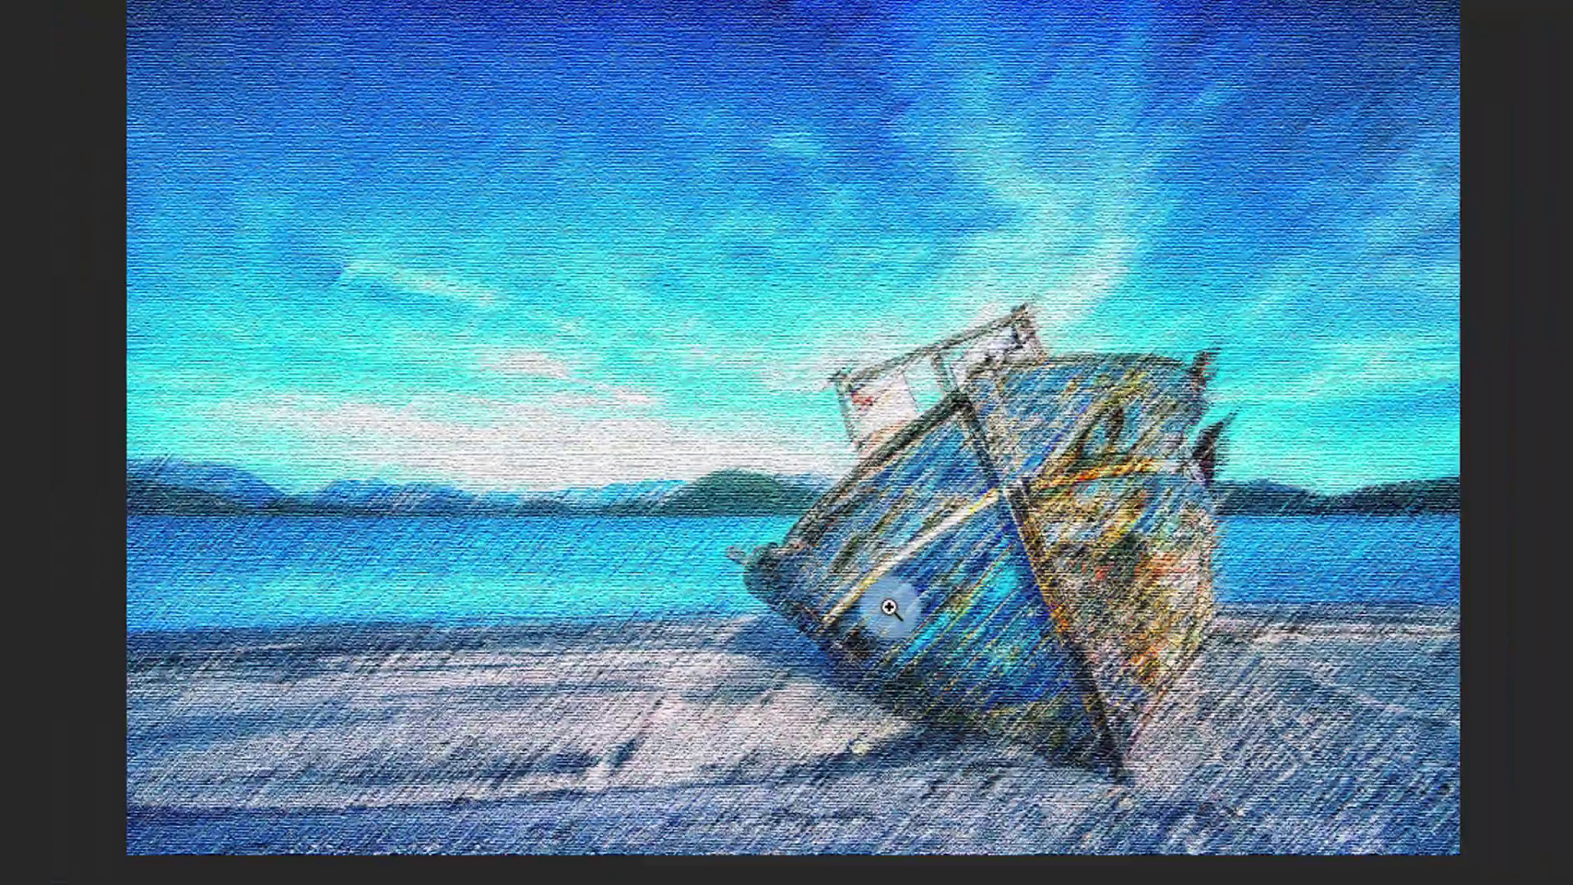